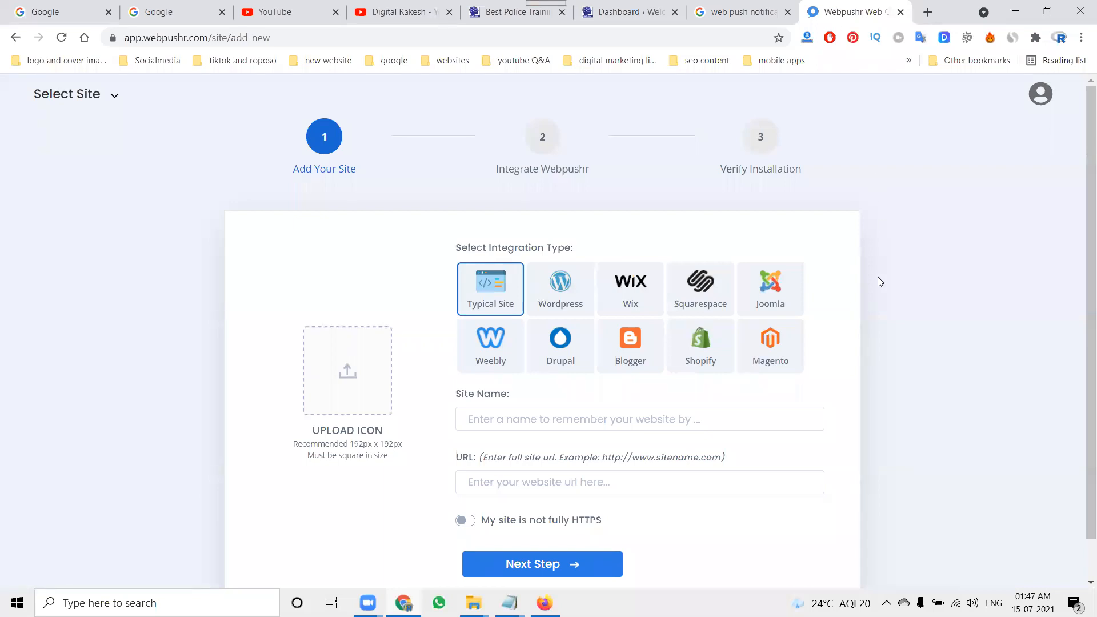
Step: View the plans on webpushr.com/pricing in a new incognito window, and close that window
click(1081, 37)
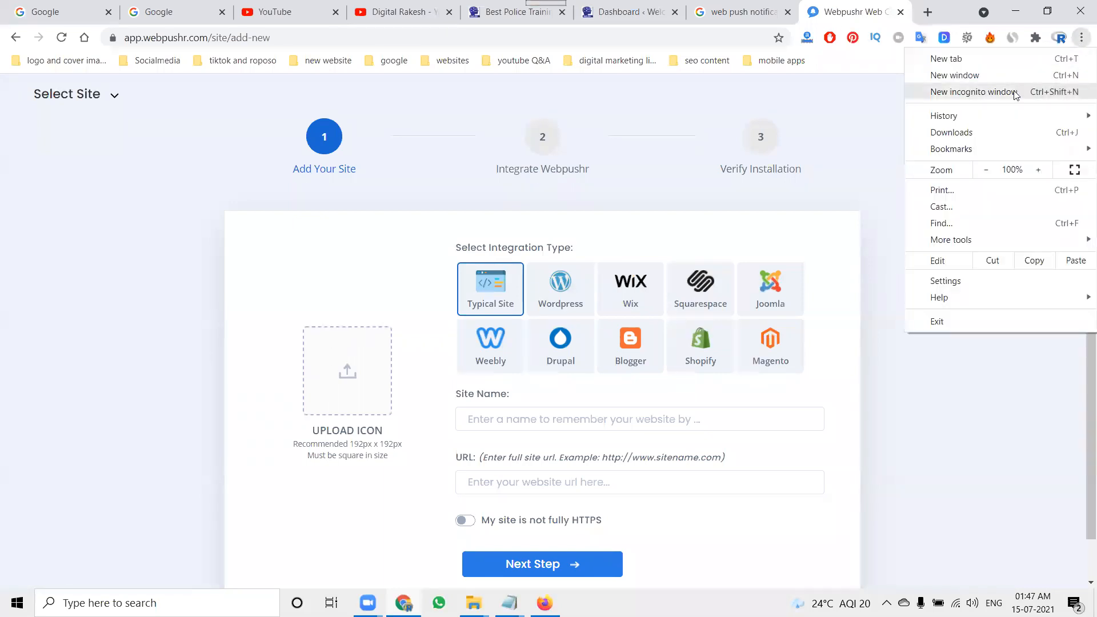
click(1011, 92)
text(web)
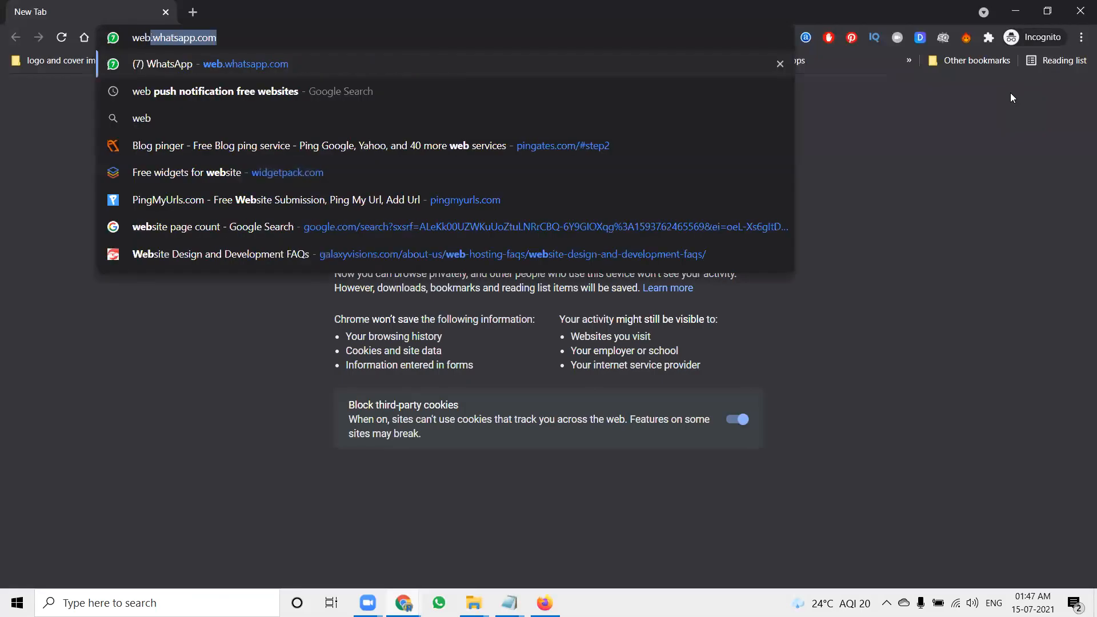
text(pushr.com/pricing)
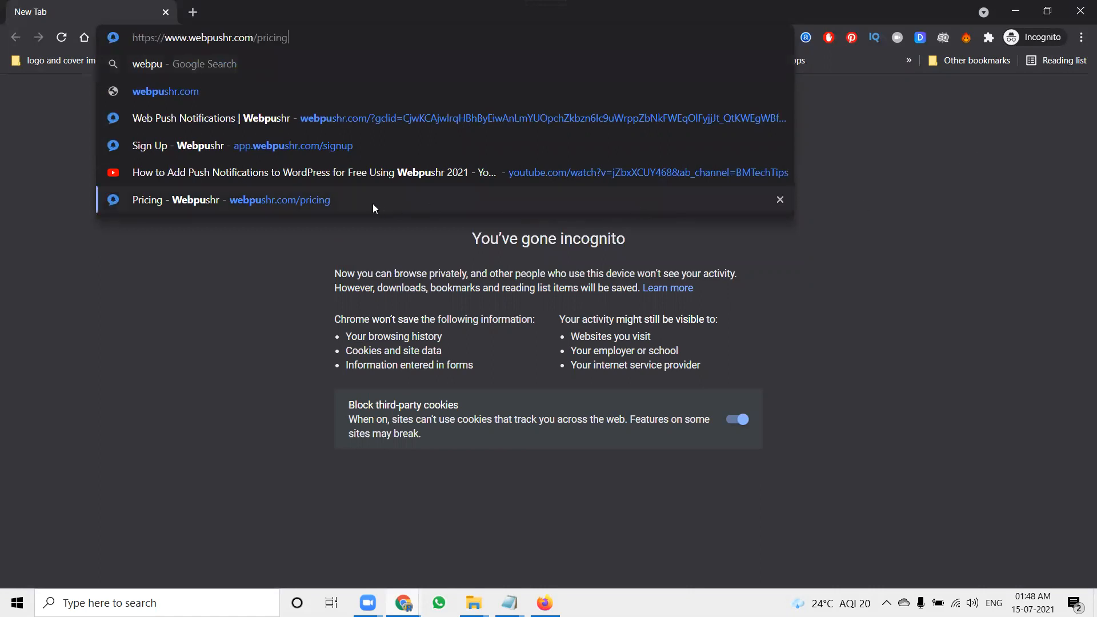
click(373, 203)
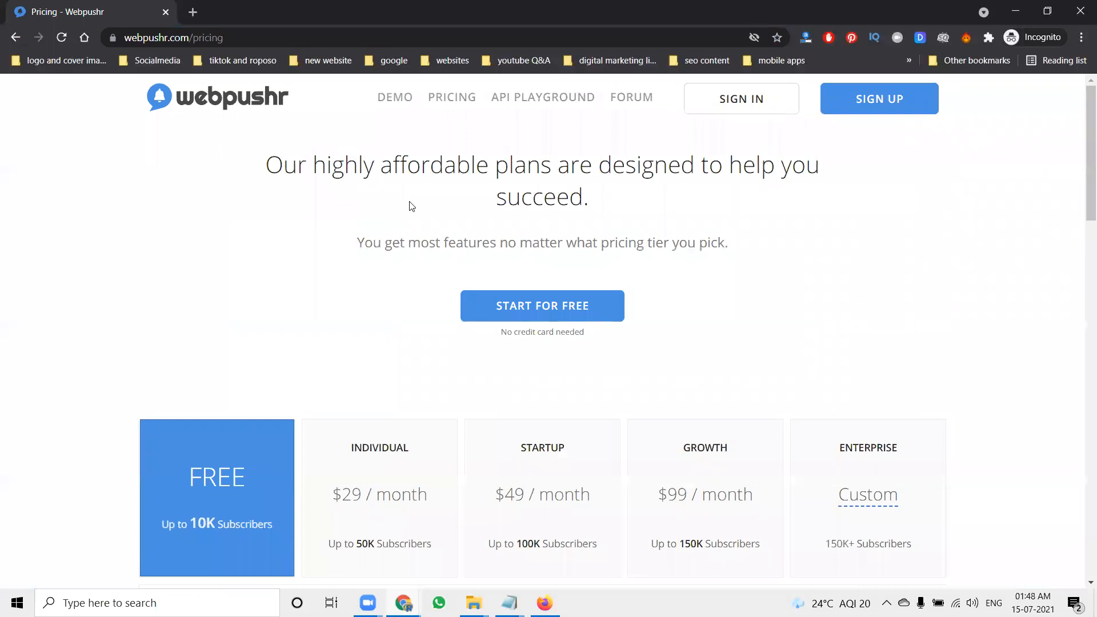
scroll(334, 258, down, 5)
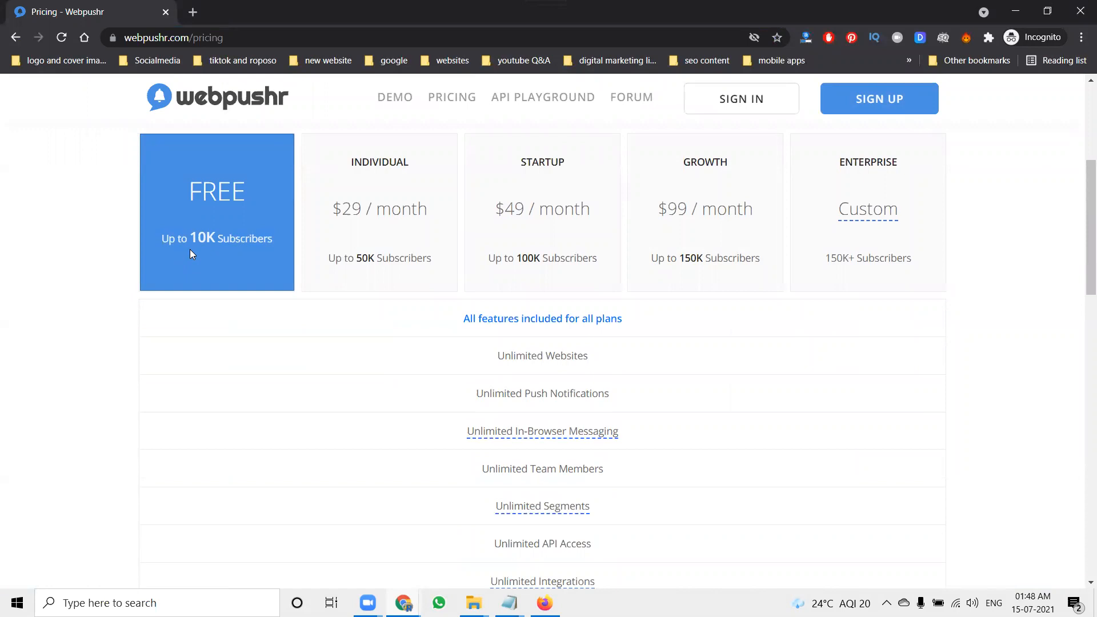
click(1081, 10)
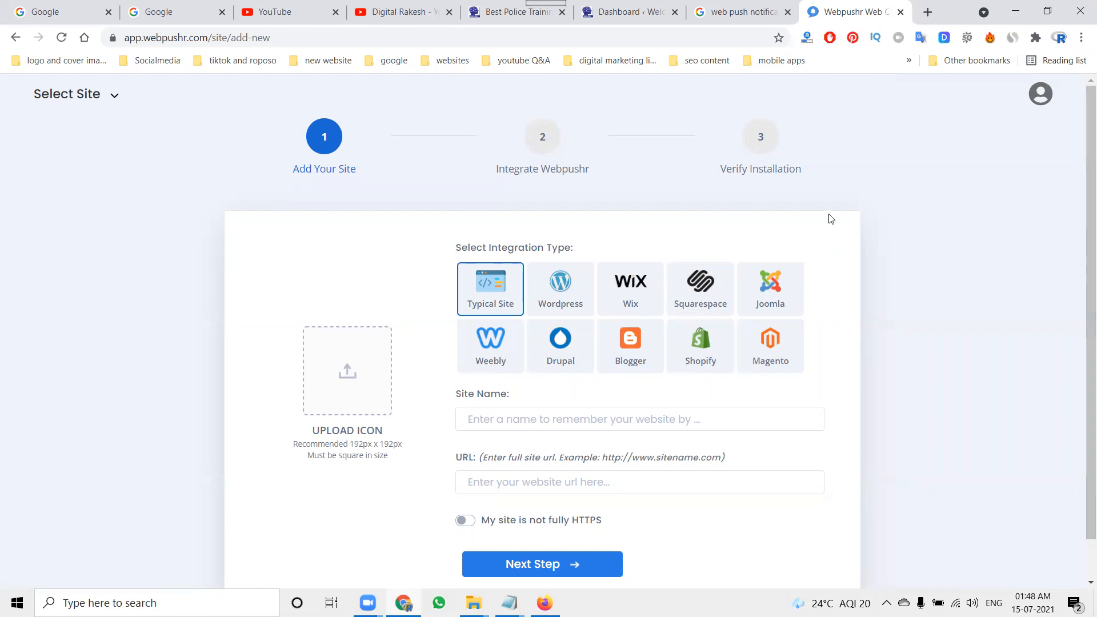
Step: Upload the IOM Academy logo from the iom academy client folder as the site icon
click(348, 370)
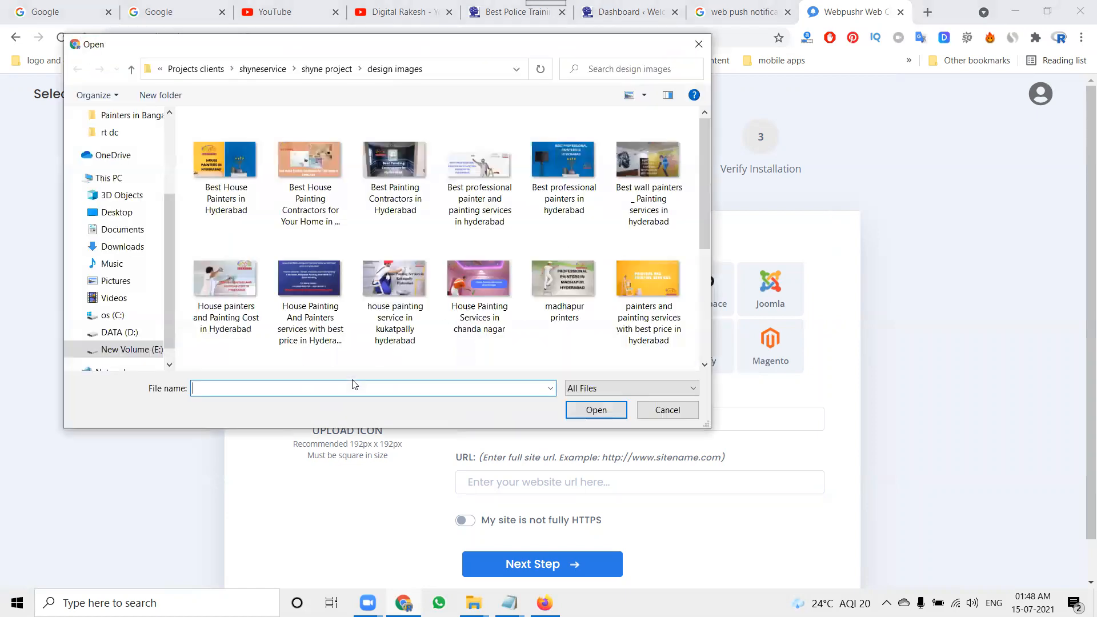
click(206, 69)
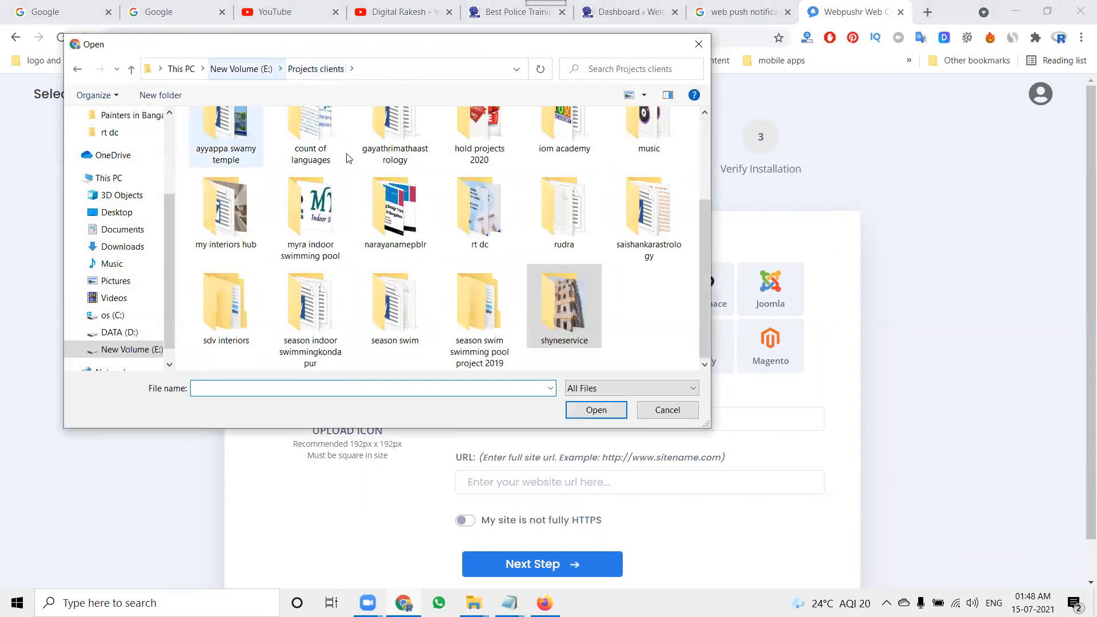
double_click(565, 131)
click(479, 168)
double_click(479, 168)
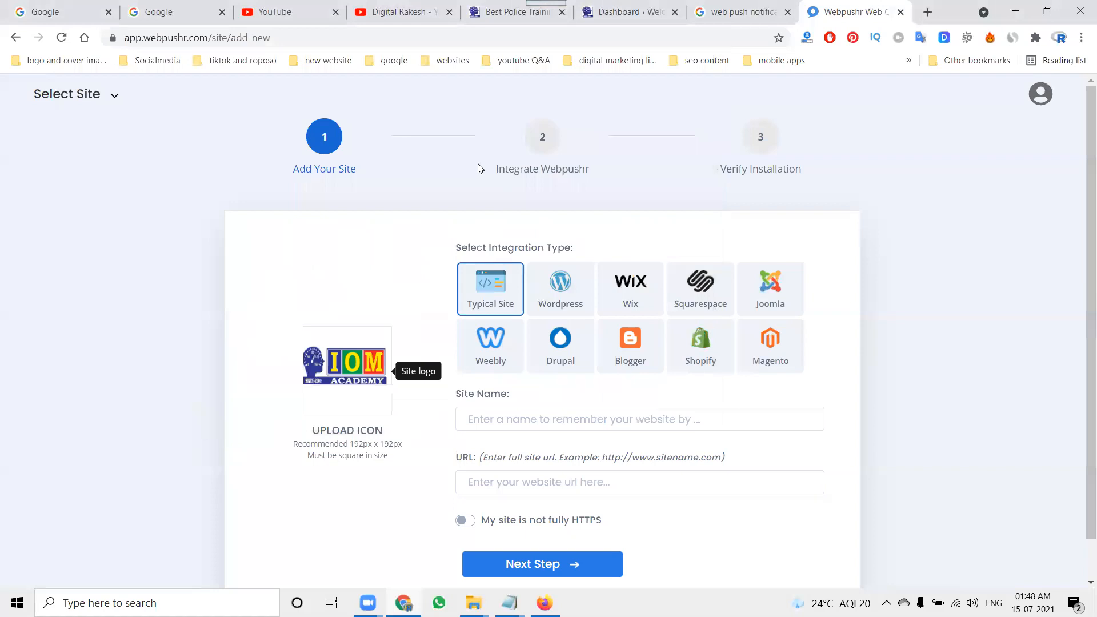
click(494, 17)
click(338, 39)
key(ctrl+c)
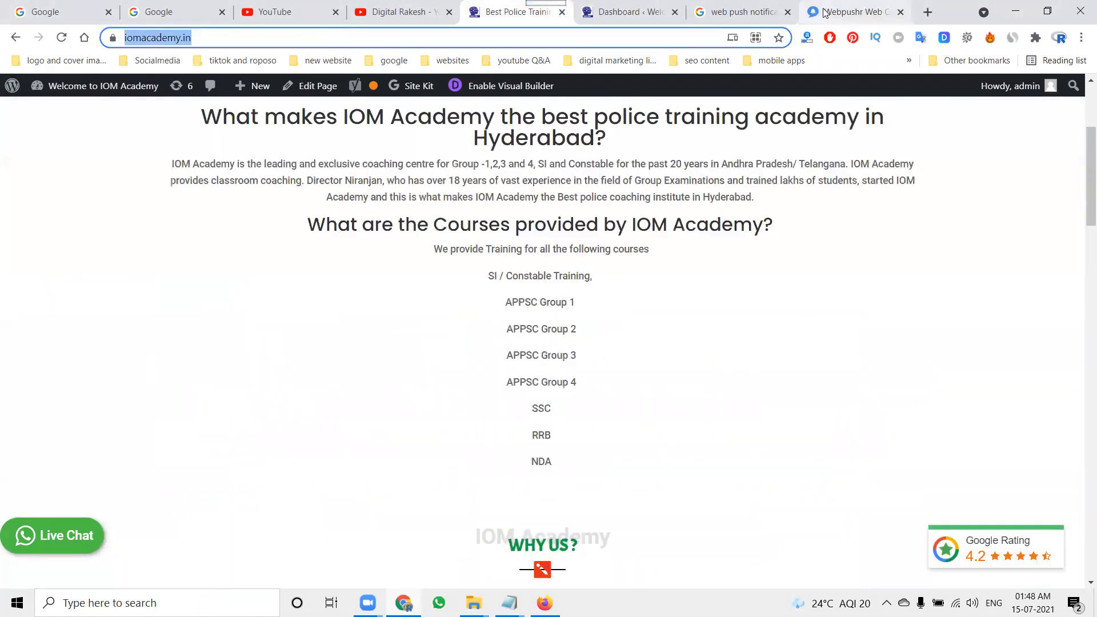
click(828, 12)
click(548, 295)
click(504, 481)
key(ctrl+v)
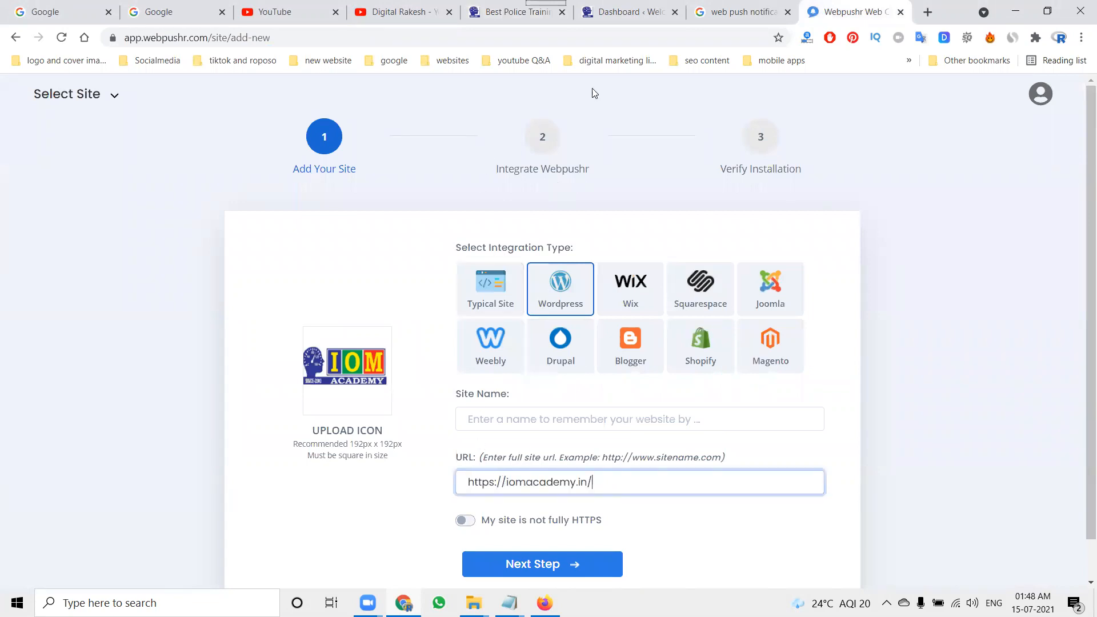
Step: Set the site name to iomacademy, copied from the website's address, and submit the Add Your Site form
click(514, 12)
double_click(161, 36)
key(ctrl+c)
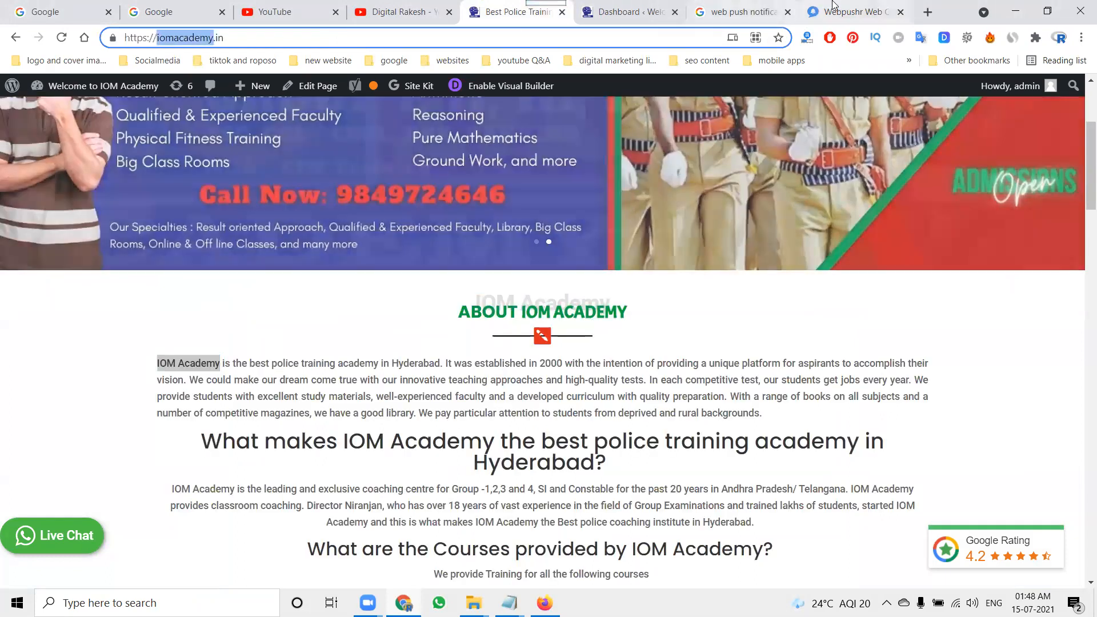
click(849, 12)
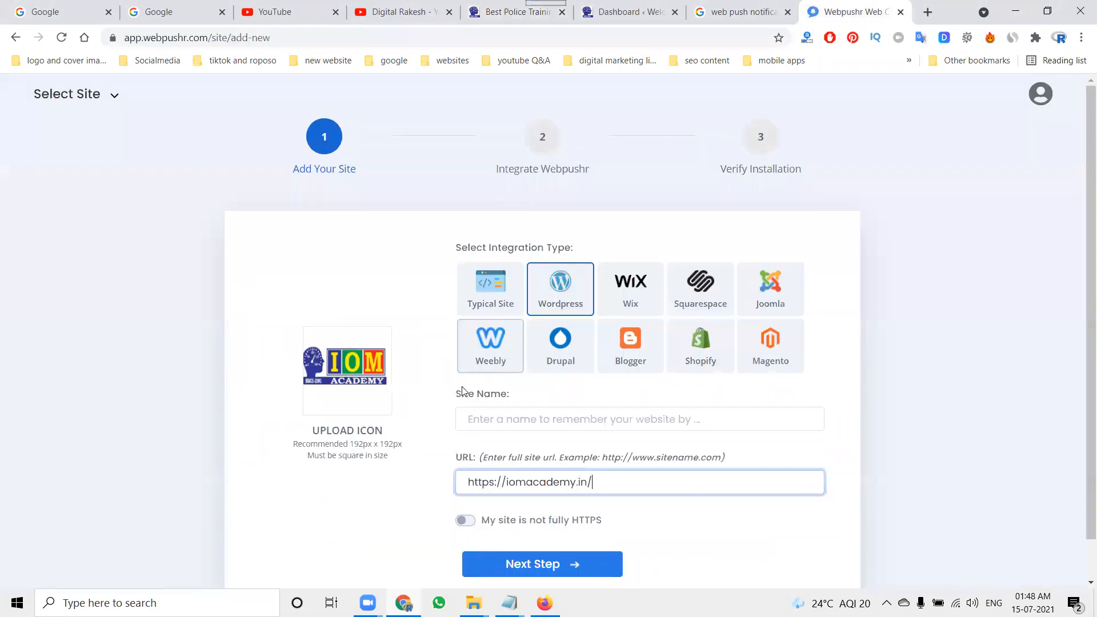
click(499, 423)
key(ctrl+v)
scroll(920, 391, down, 1)
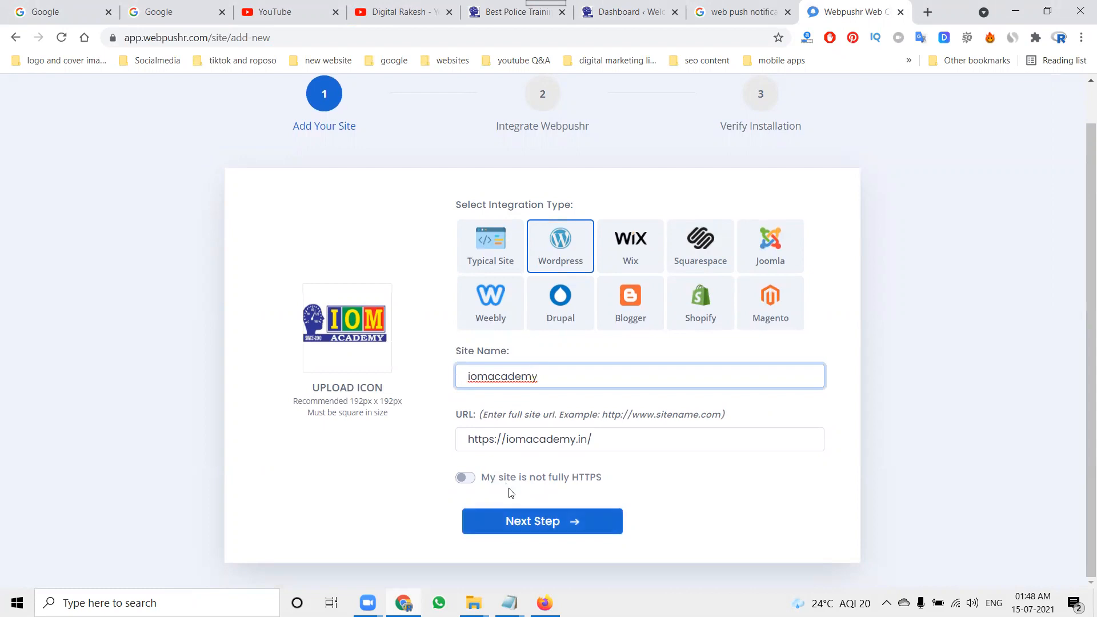
key(Return)
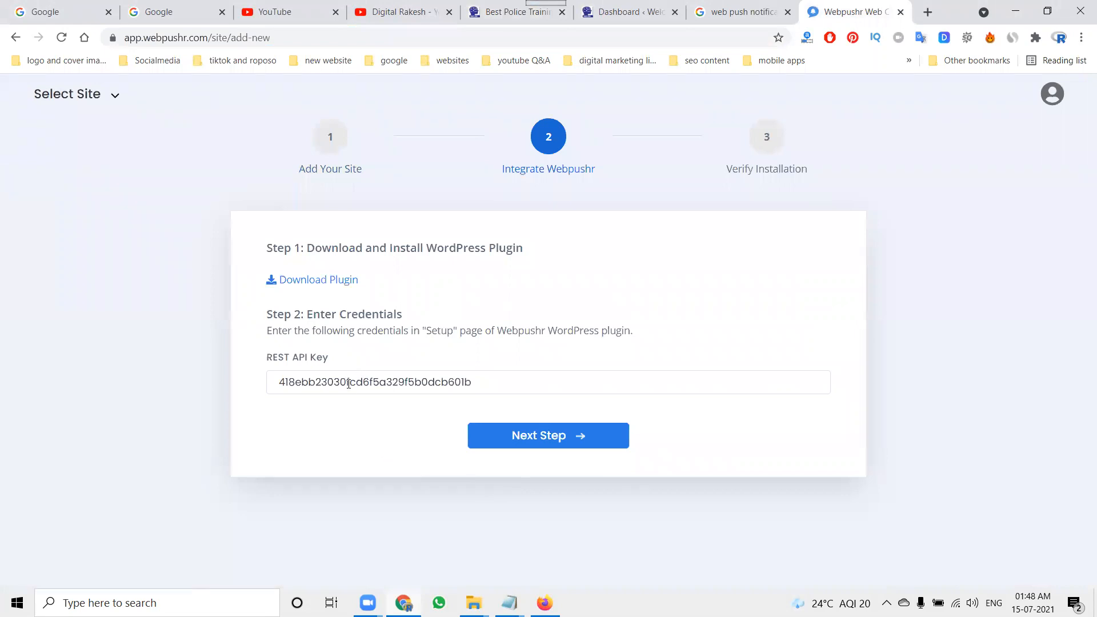
Step: Copy the REST API key from the Integrate Webpushr page
click(349, 383)
key(ctrl+c)
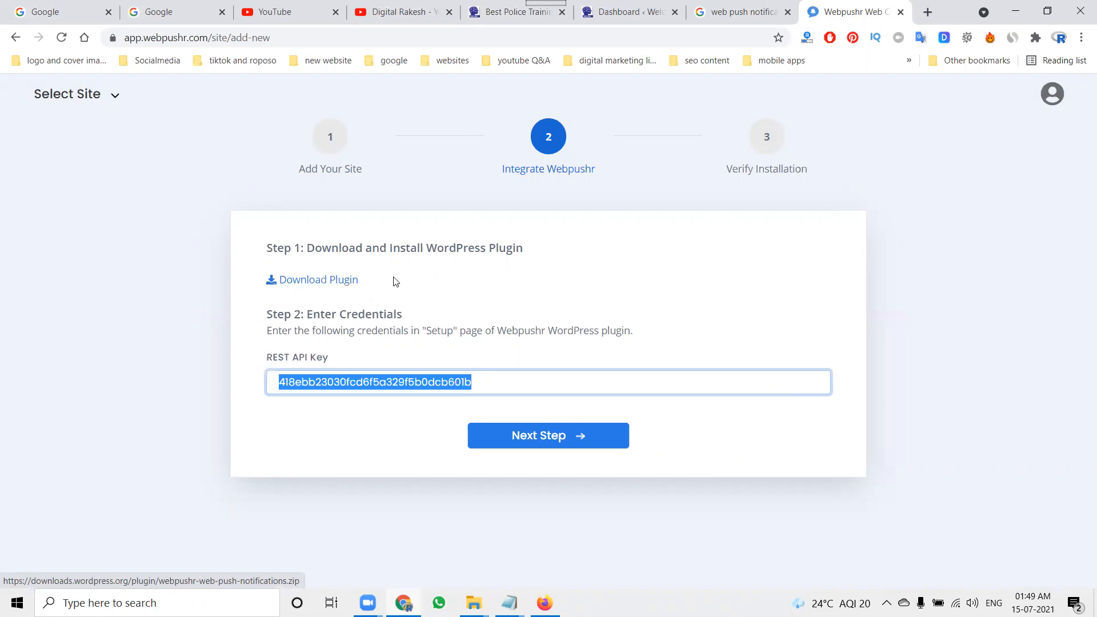
Step: Search the WordPress plugin directory for webpushr, and install and activate the Web Push Notifications – Webpushr plugin
double_click(161, 43)
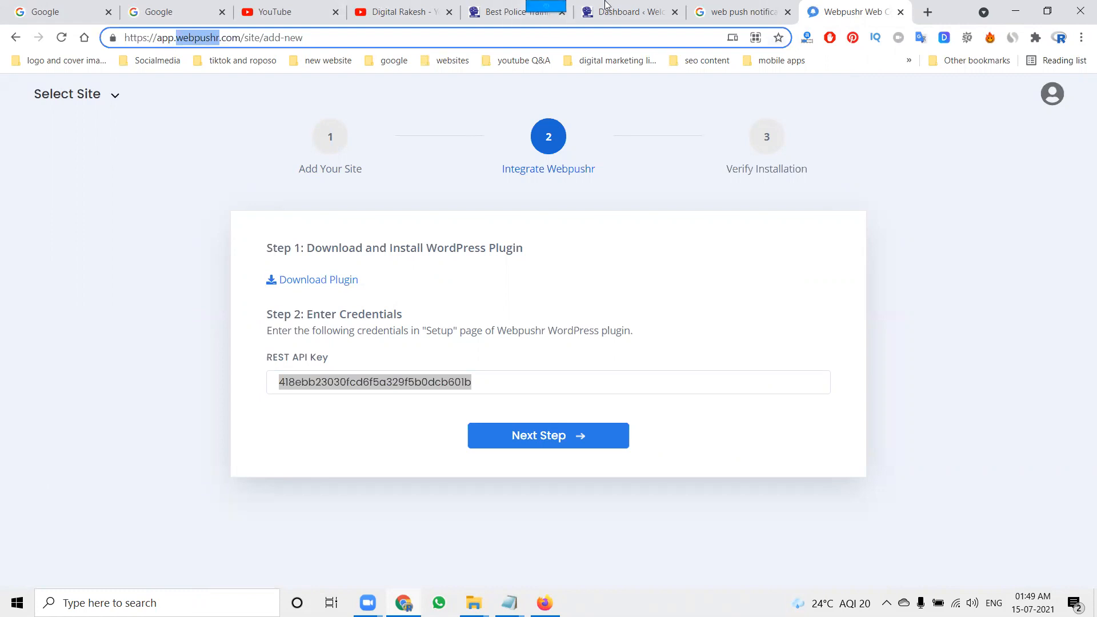
click(605, 6)
click(48, 382)
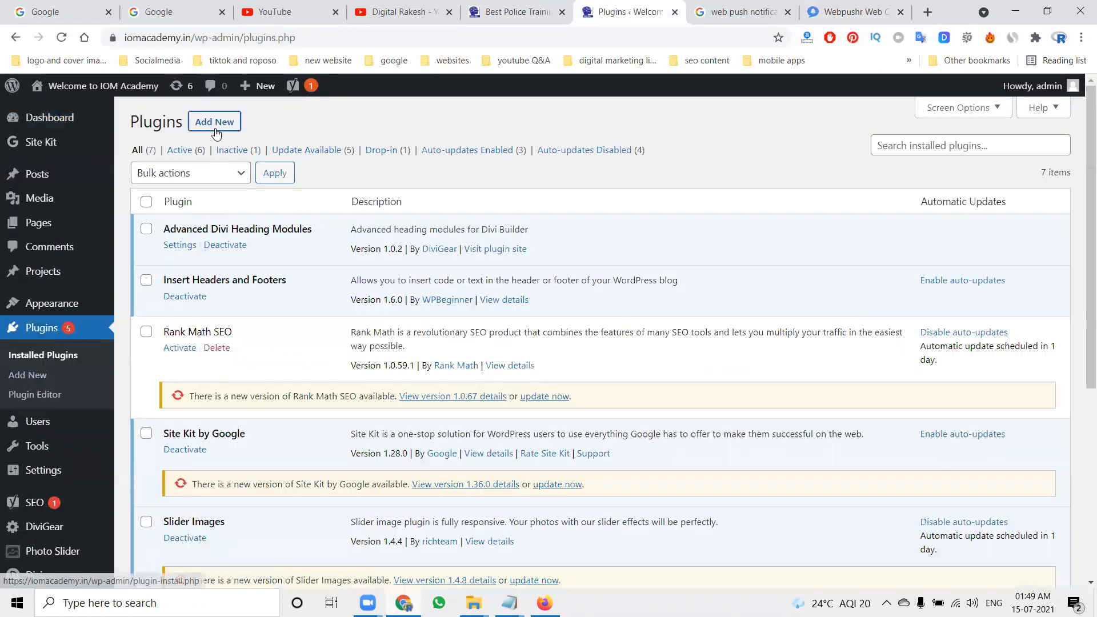
click(214, 122)
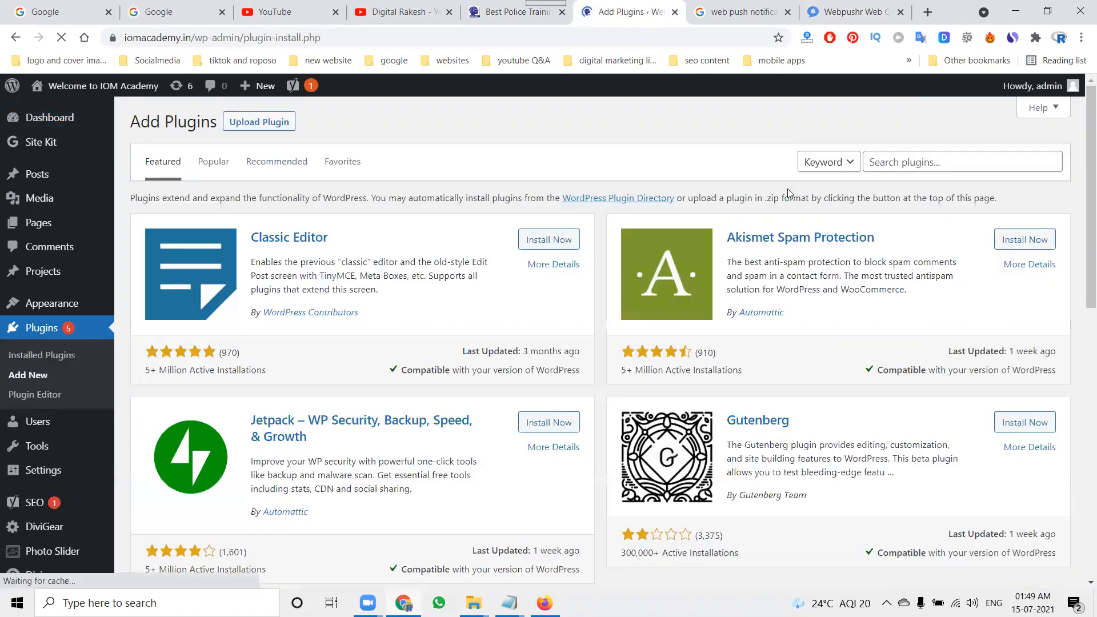
click(958, 160)
text(webpushr)
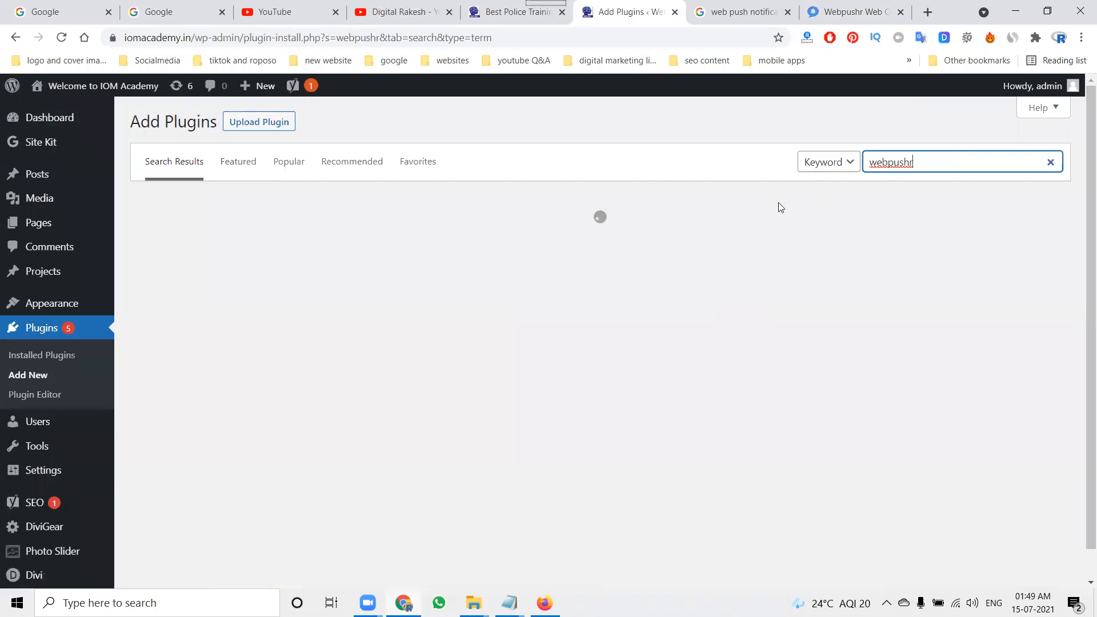
click(559, 242)
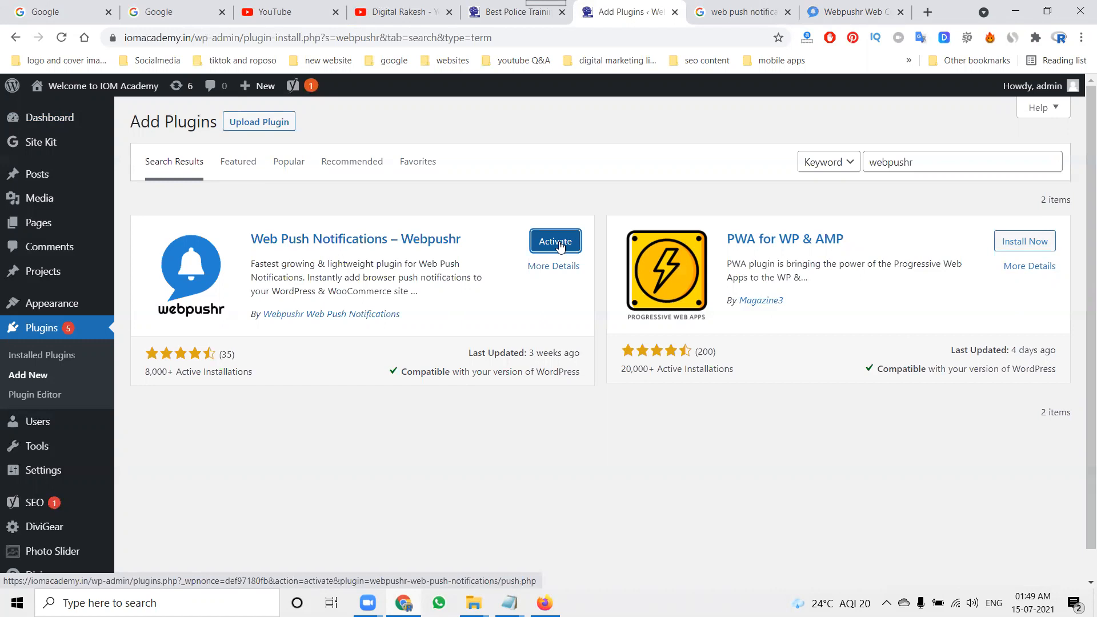
click(559, 244)
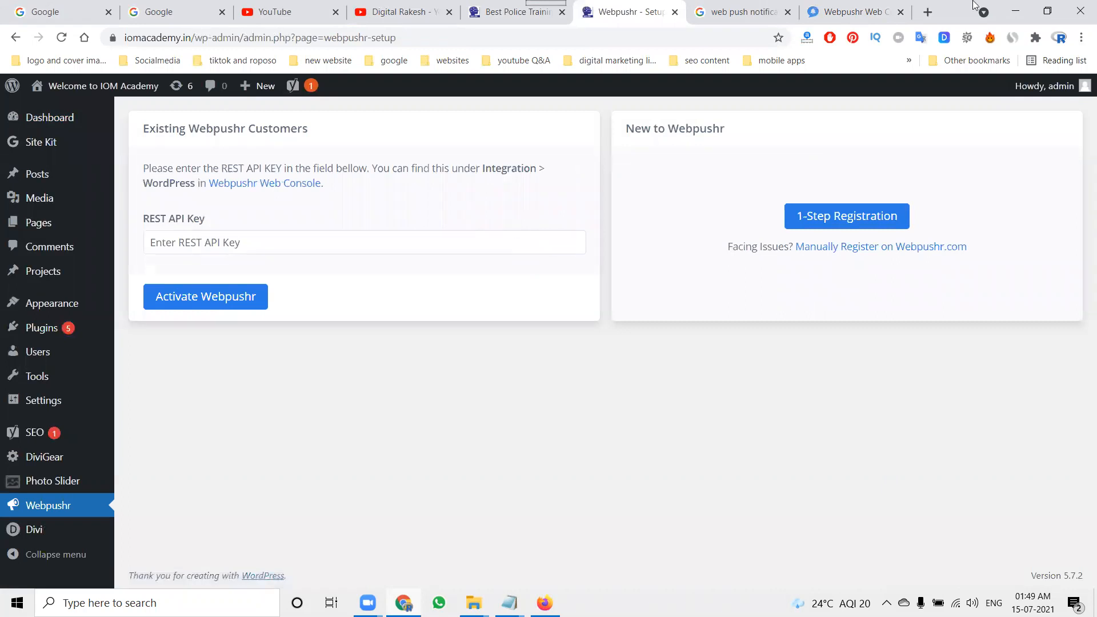
Step: Copy the REST API key from the Webpushr console into the WordPress plugin's setup page and activate Webpushr
click(883, 12)
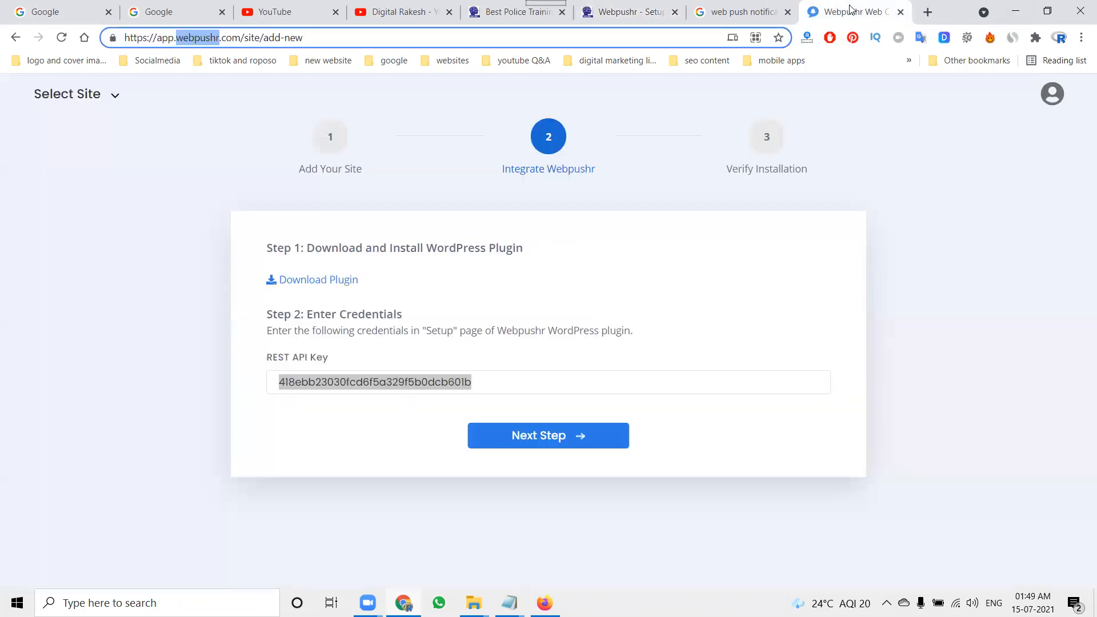
click(361, 386)
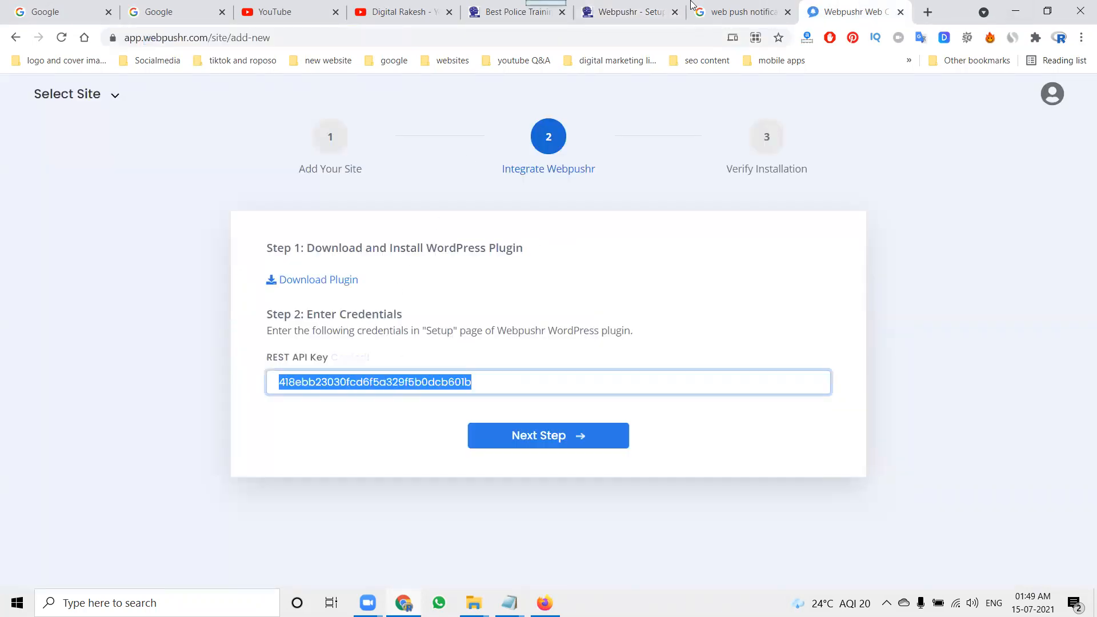
click(629, 12)
click(296, 237)
key(ctrl+v)
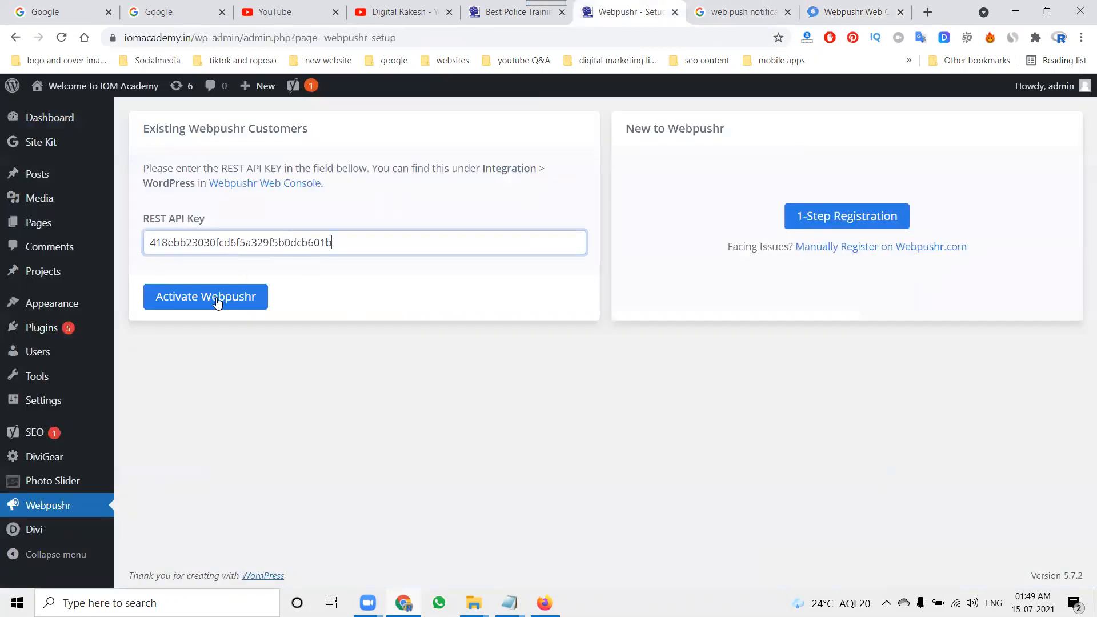
click(217, 303)
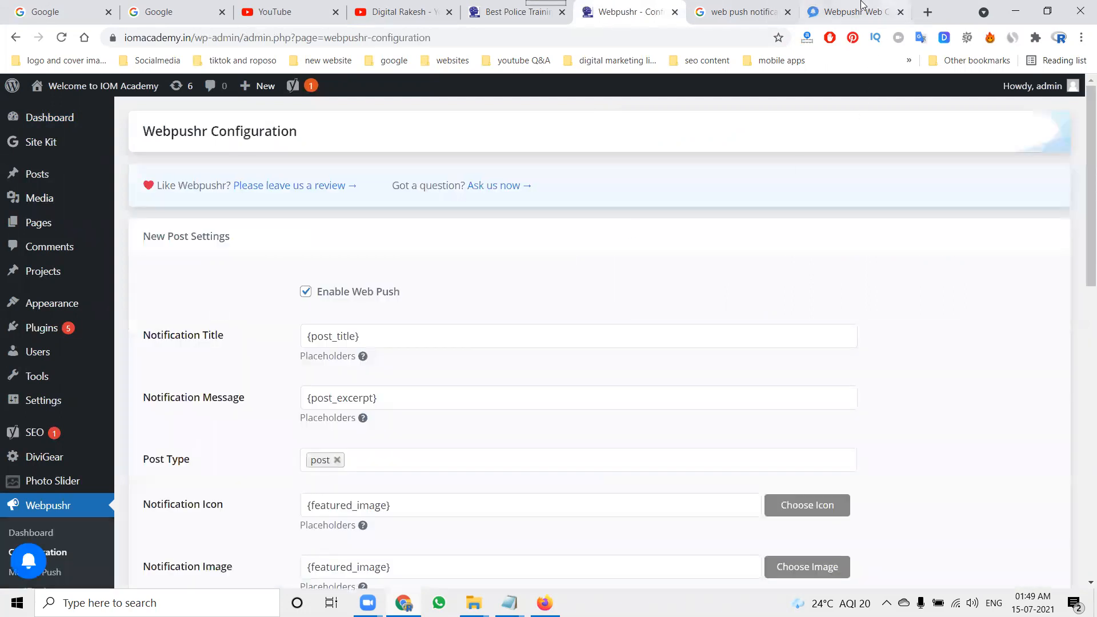
Step: Complete the Integrate Webpushr and Verify Installation stages in the Webpushr console and continue to the dashboard
click(861, 7)
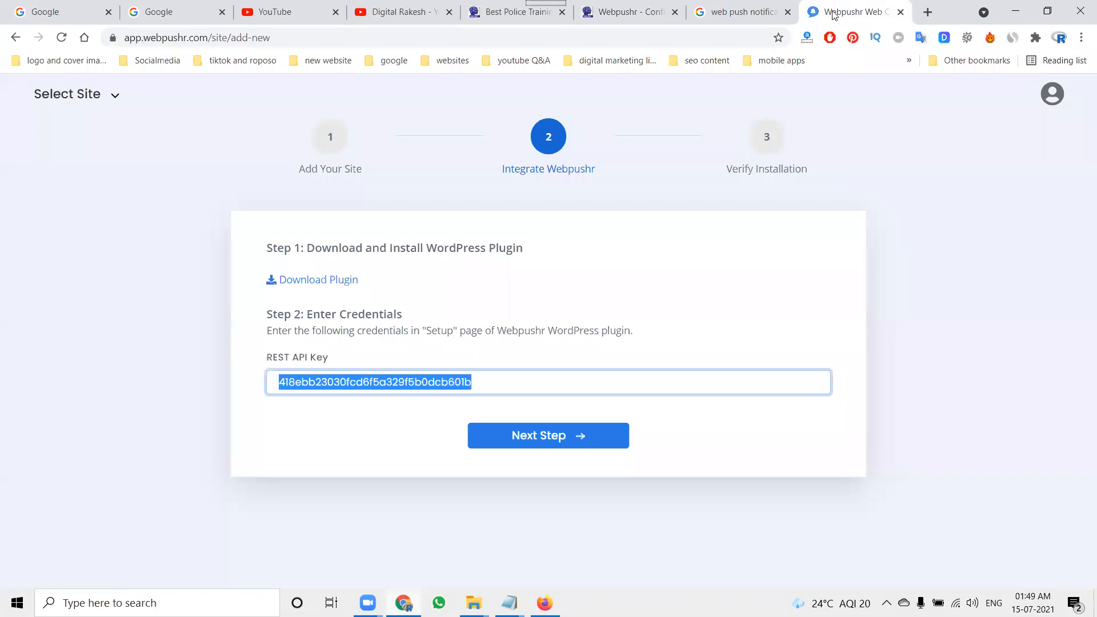
click(621, 11)
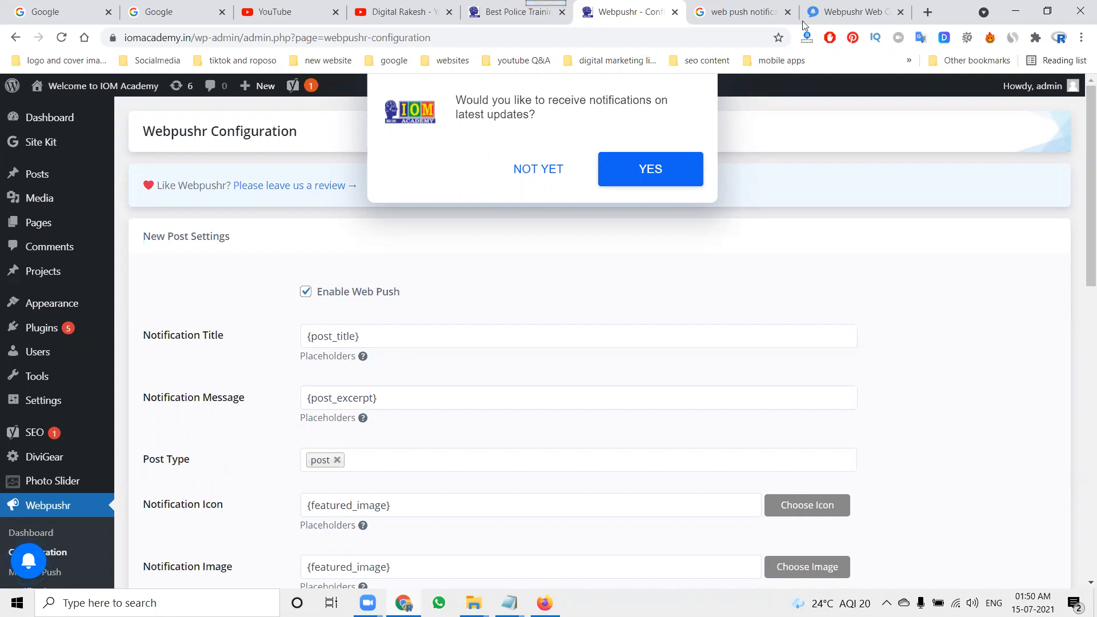
click(844, 9)
click(581, 434)
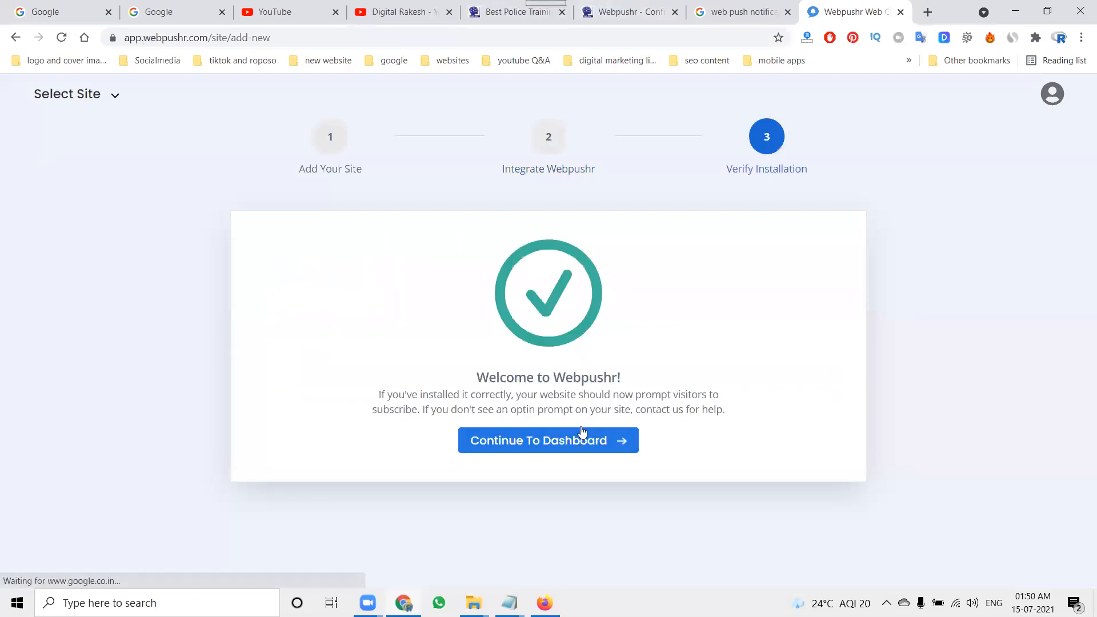
click(577, 447)
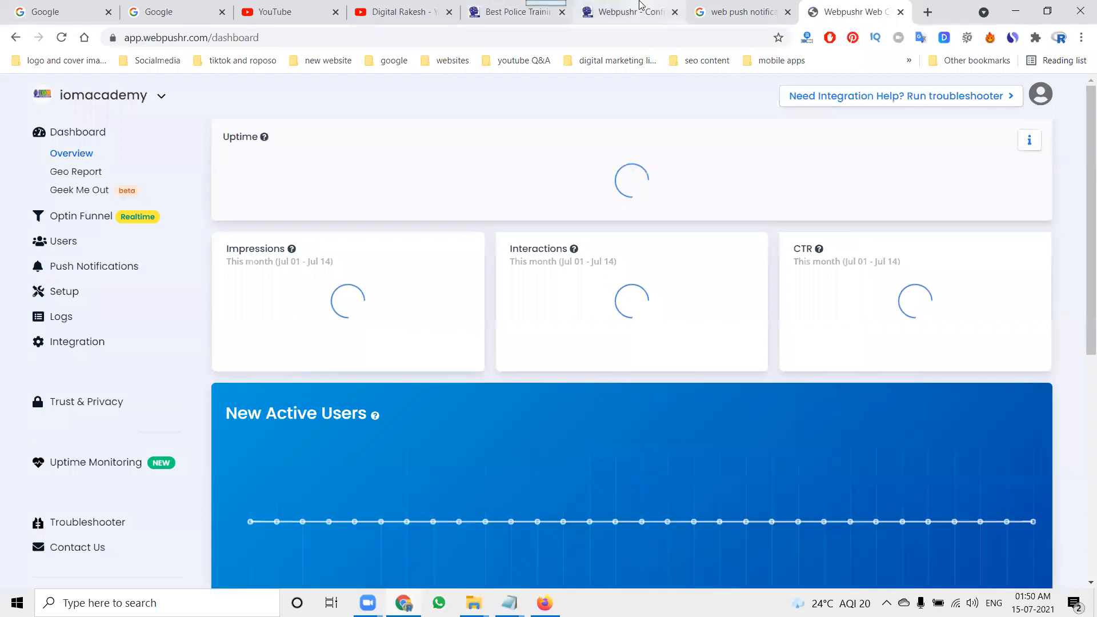
Step: Accept the site's notification opt-in prompt on the WordPress configuration page and dismiss the browser's permission request
click(640, 8)
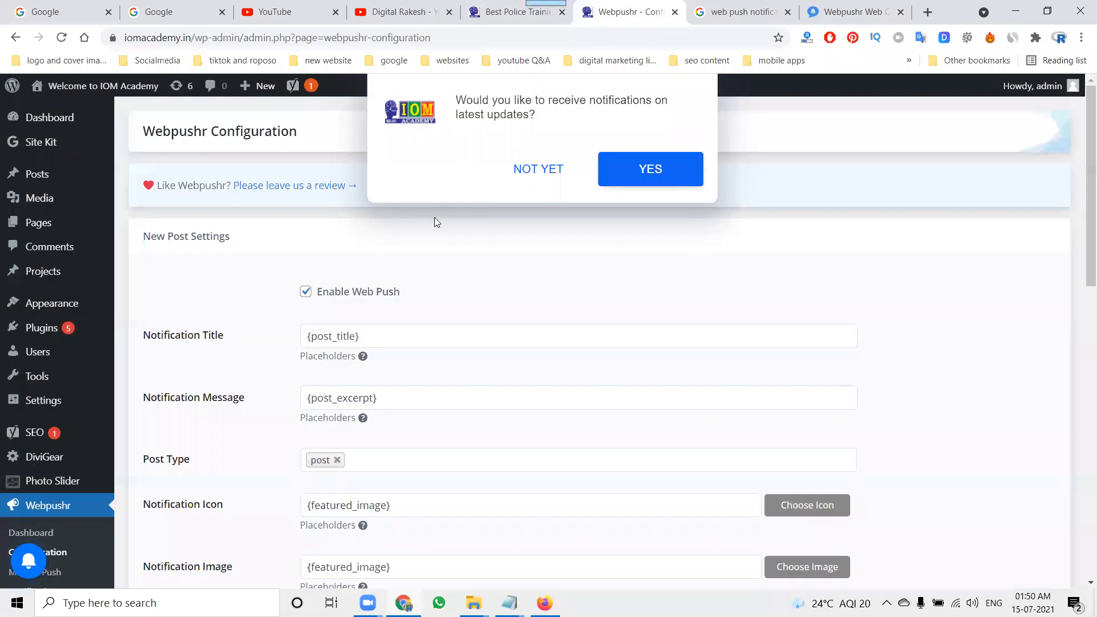
click(628, 172)
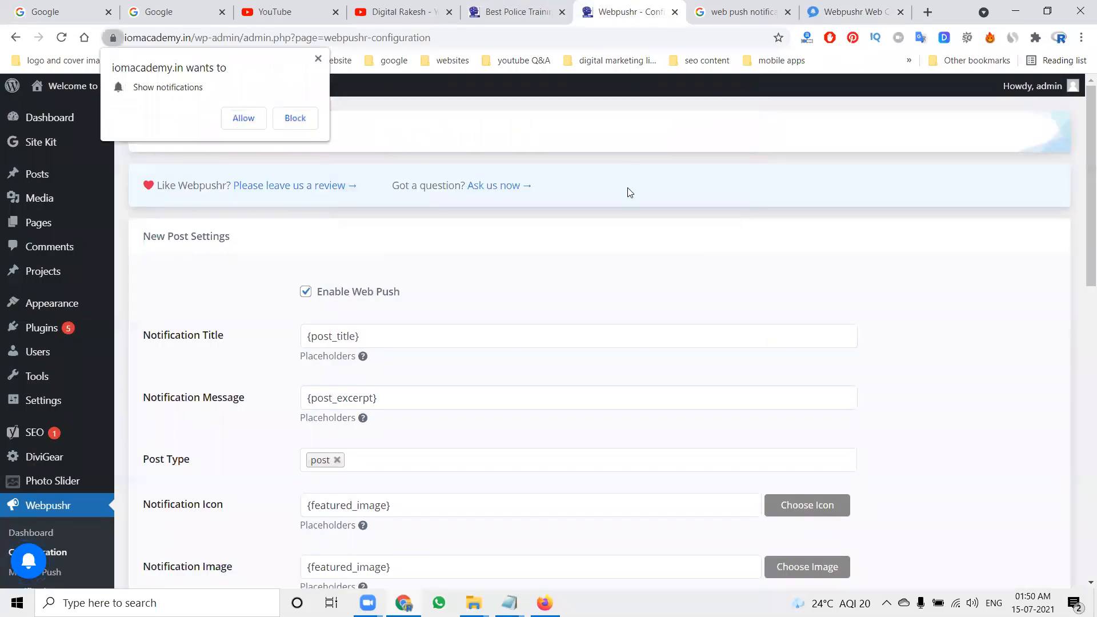
click(318, 60)
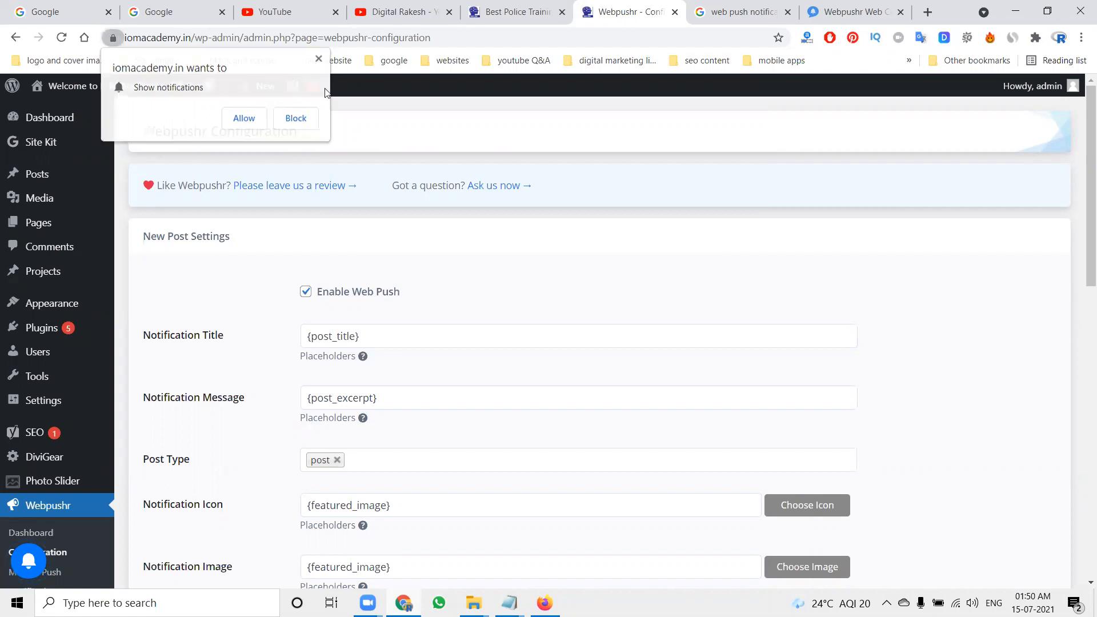
Step: Upload the image file iom academy logoss.jpg to the media library for the Notification Icon setting
scroll(501, 289, down, 3)
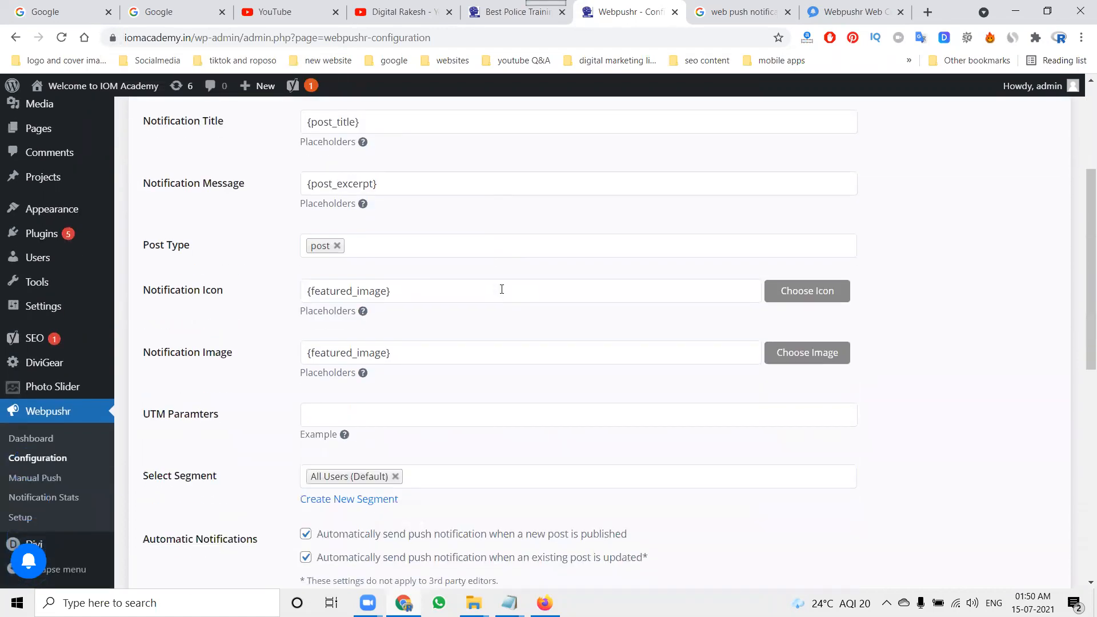
click(801, 294)
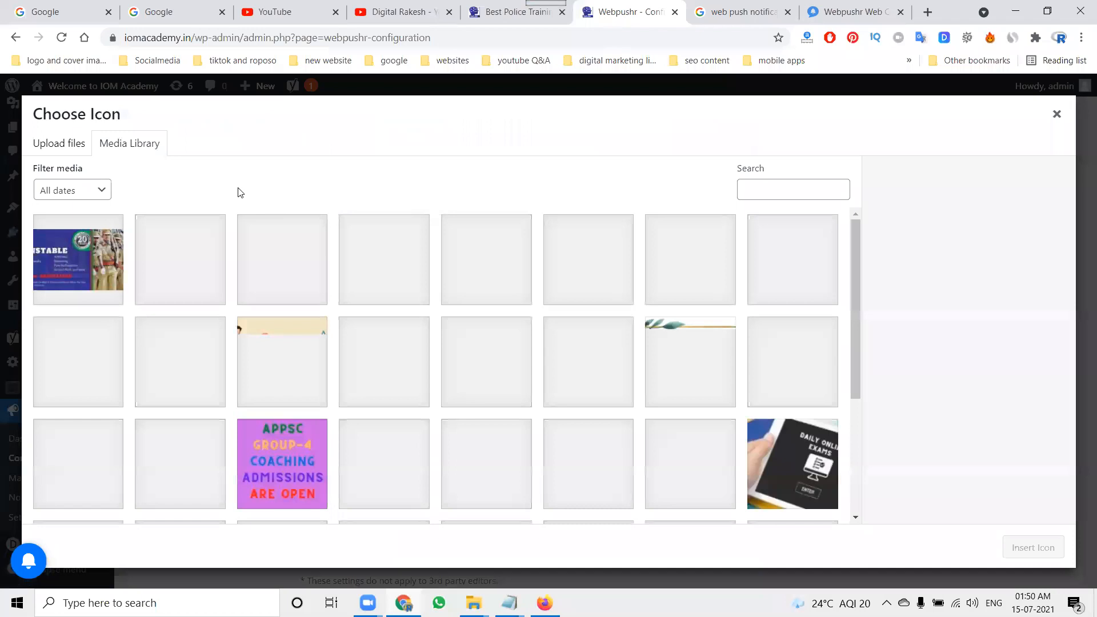
click(66, 147)
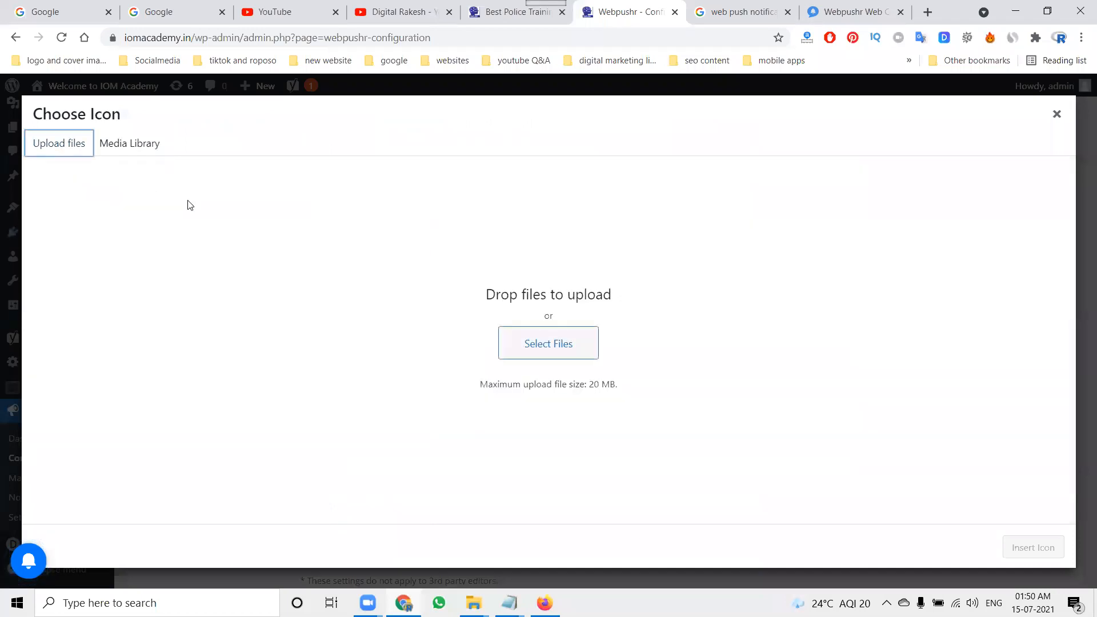
click(524, 334)
click(468, 154)
double_click(468, 155)
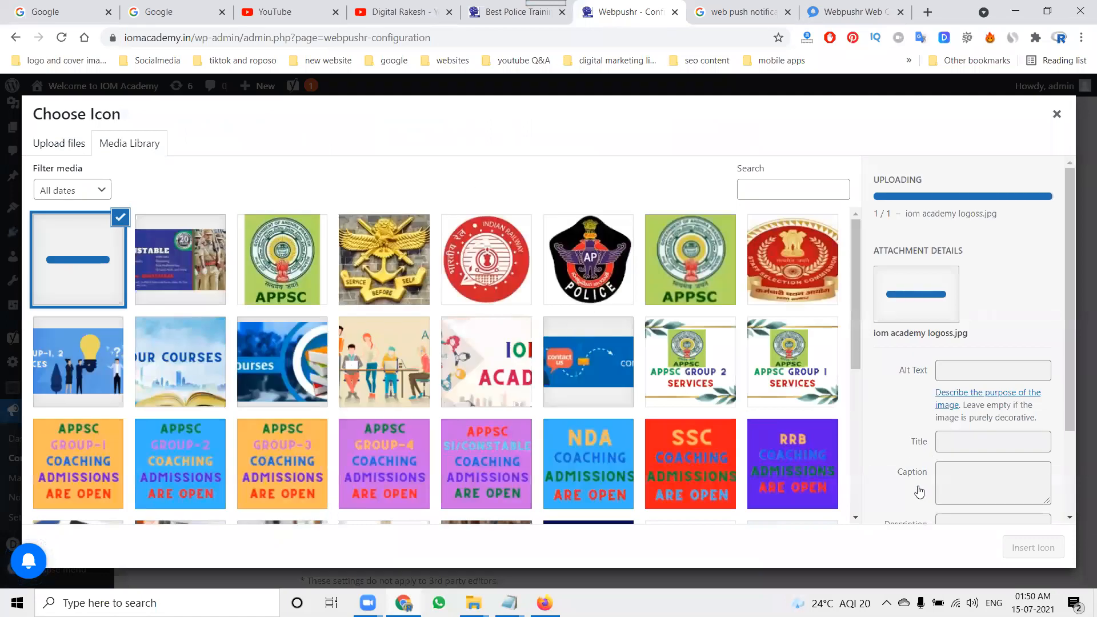
Step: Set the uploaded logo's alt text to iomacademy, copied from the site address, and insert it as the notification icon
click(954, 381)
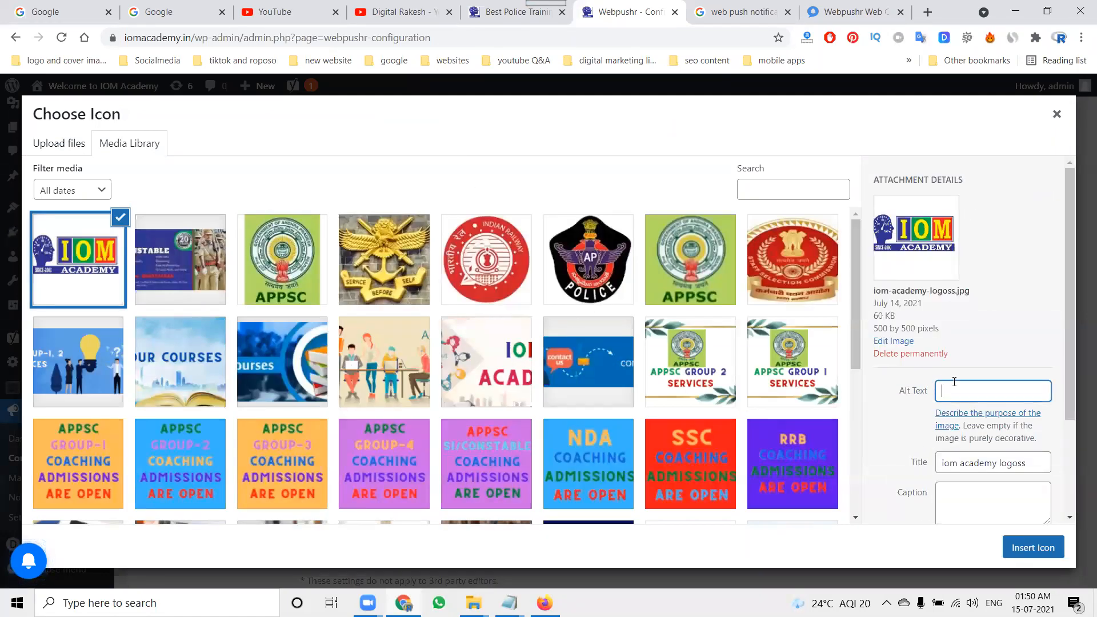
key(ctrl+v)
key(ctrl+z)
click(501, 11)
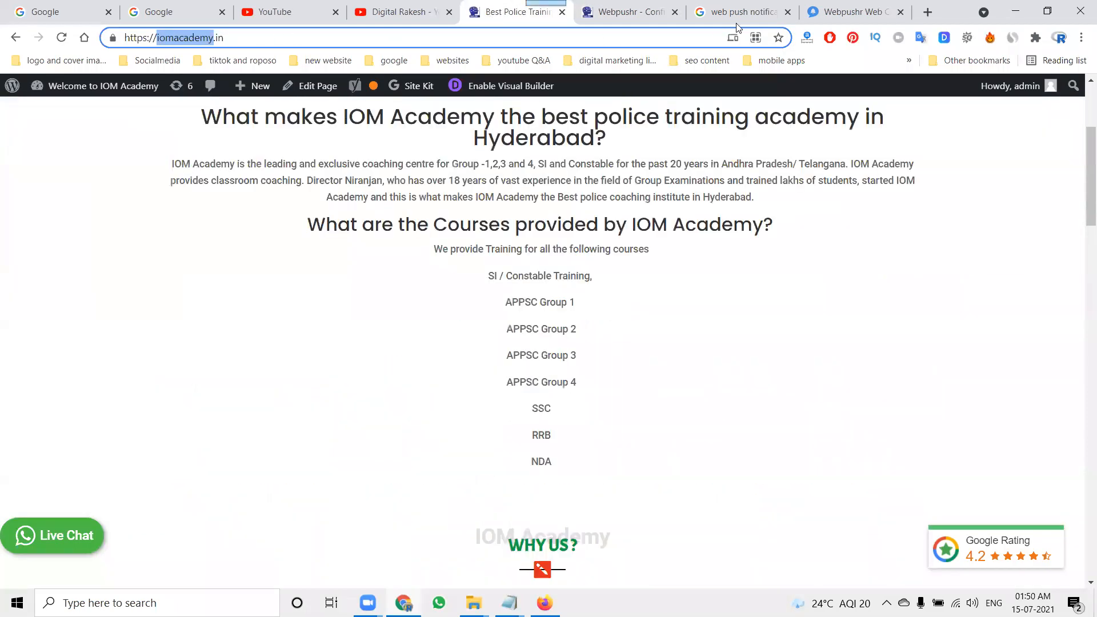
click(629, 11)
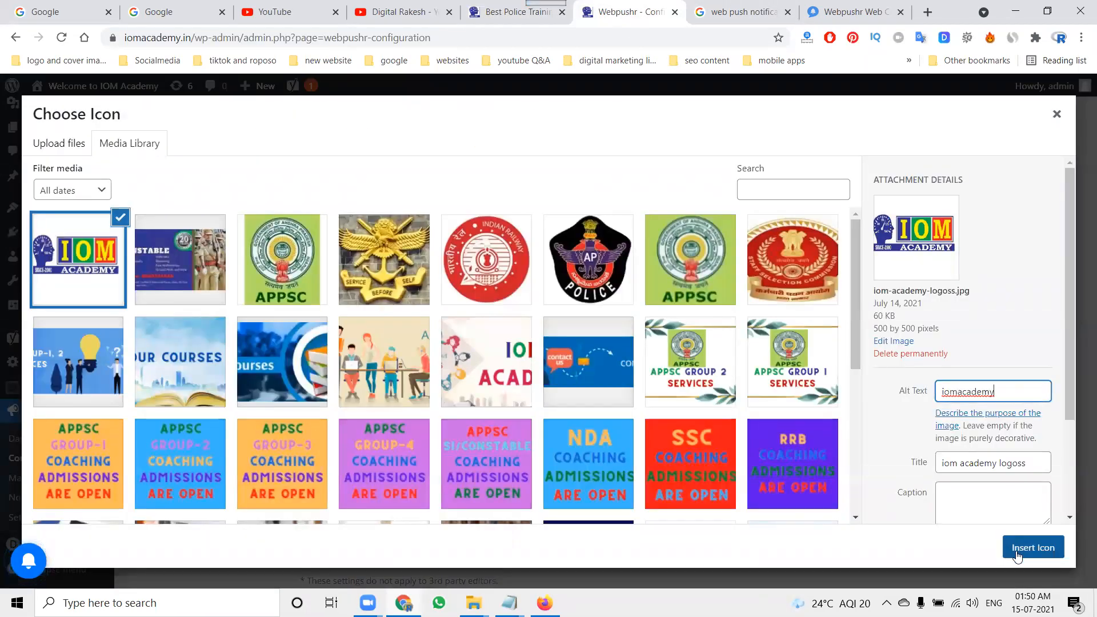
click(1022, 549)
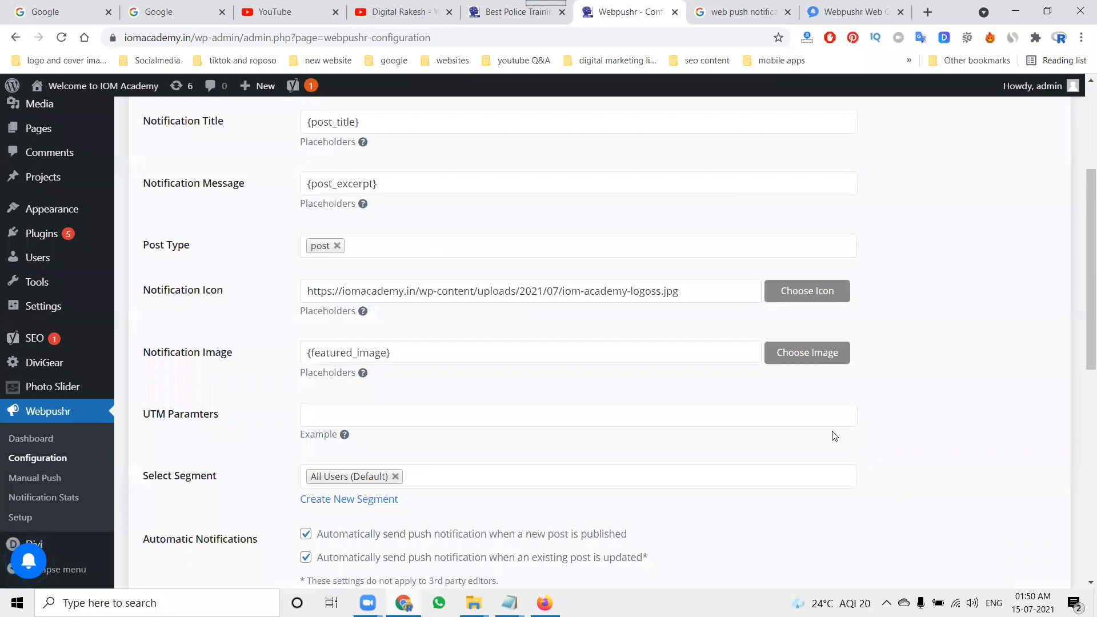
Step: Use the same logo as the notification image with the title iomacademy, and save the new post settings
click(808, 352)
click(54, 246)
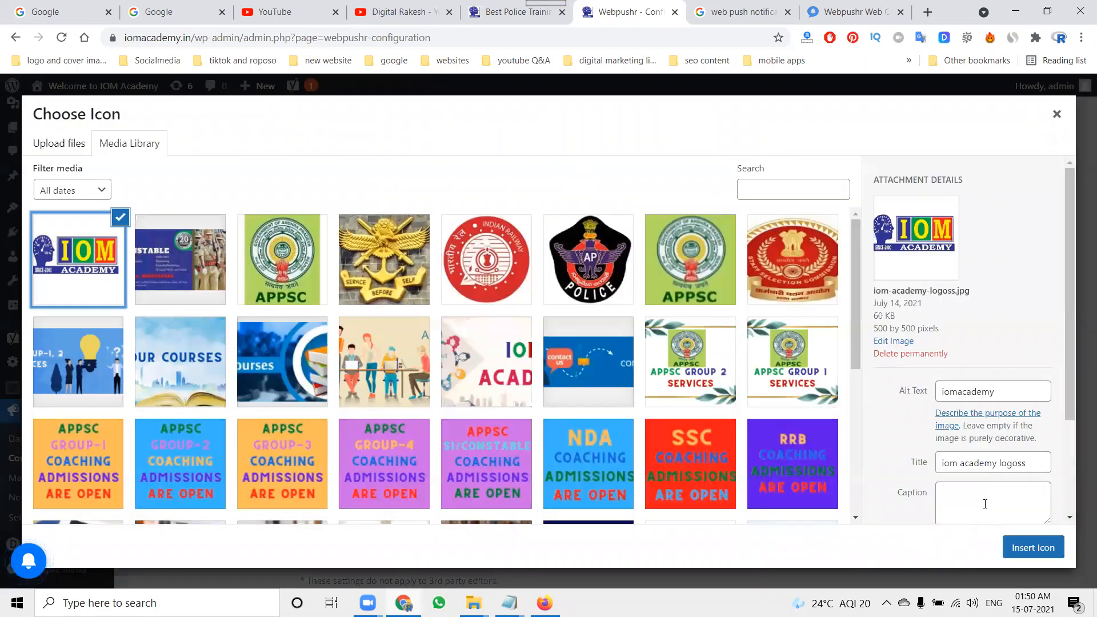
triple_click(989, 462)
text(iomacademy)
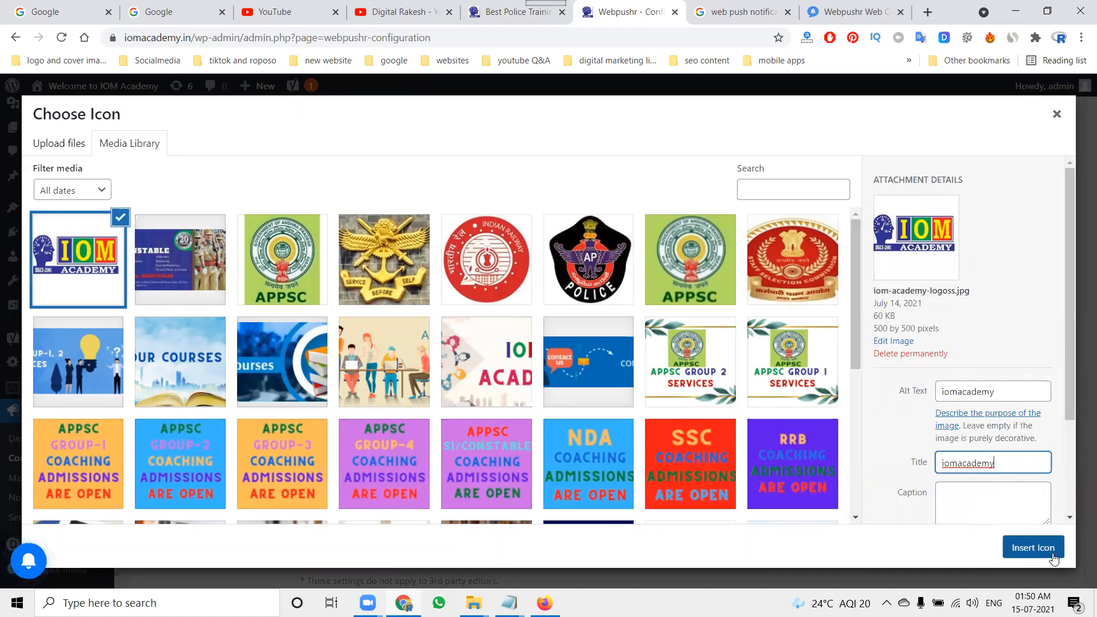
click(1033, 548)
scroll(848, 486, down, 3)
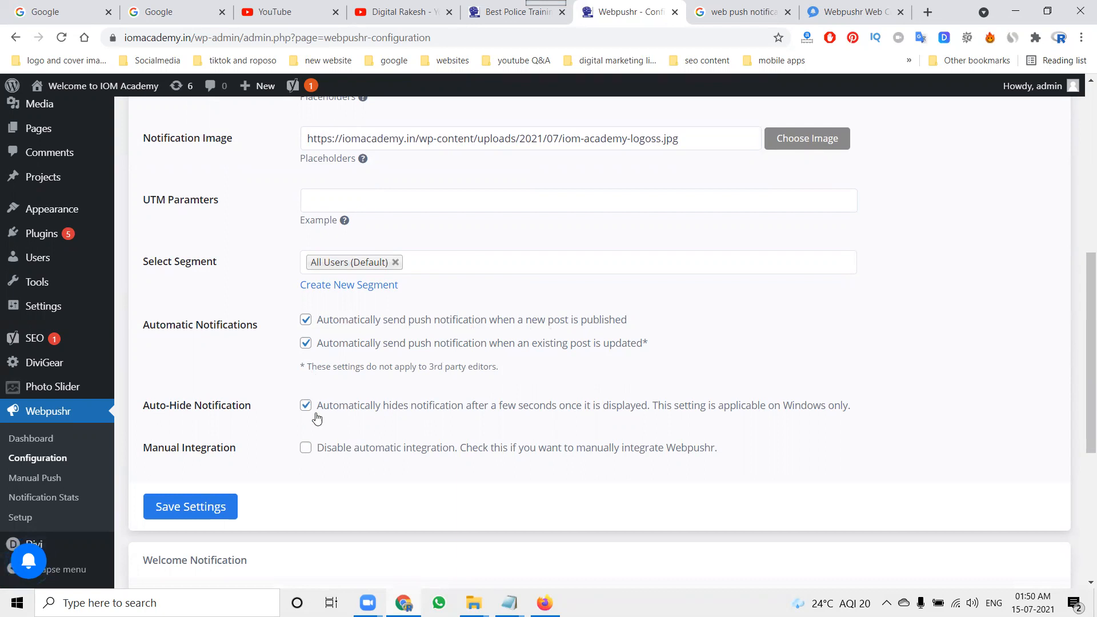
click(218, 502)
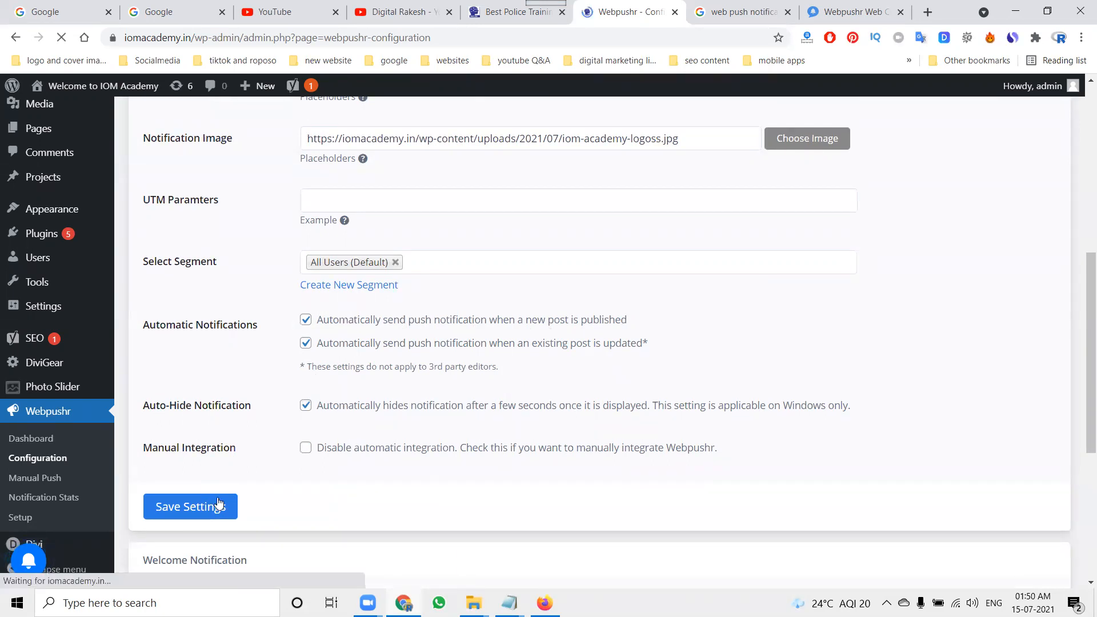
Step: Copy the iomacademy.in site address and open the site in a new incognito window
click(495, 11)
double_click(420, 35)
click(419, 35)
key(ctrl+c)
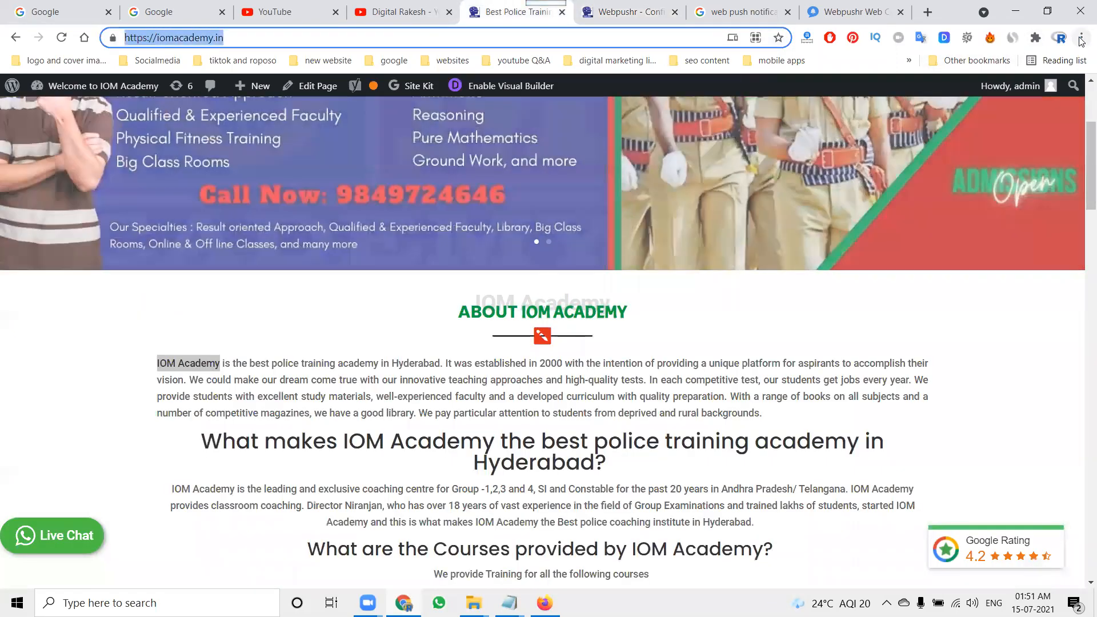
click(1081, 37)
click(996, 95)
key(ctrl+v)
key(Return)
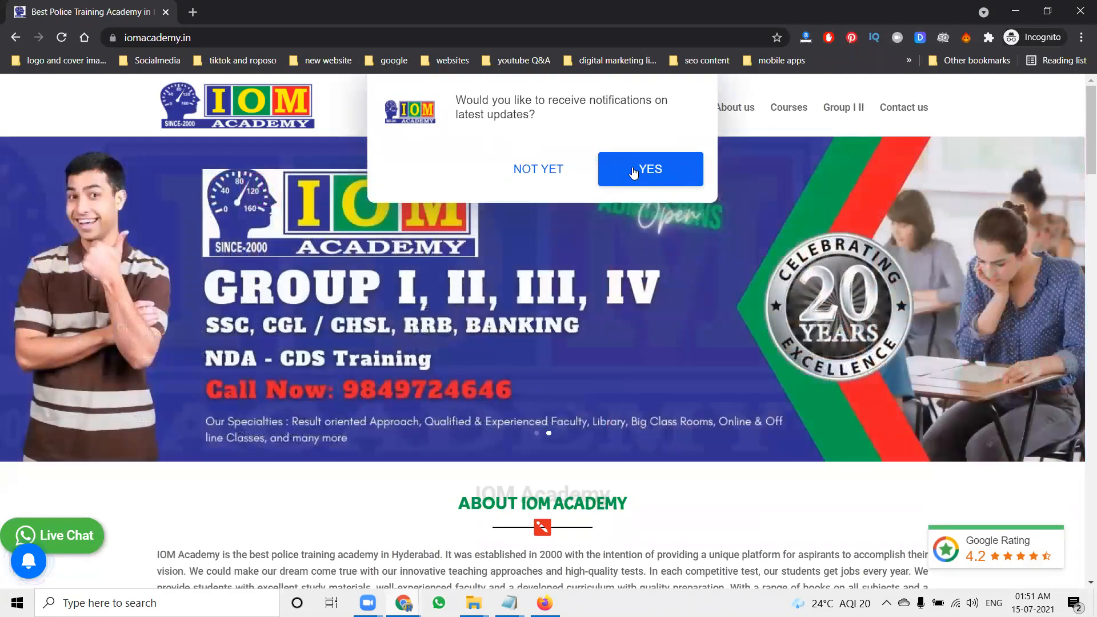
Step: Accept the notification opt-in prompt in the incognito window, open the subscription bell, and minimize the window
click(633, 171)
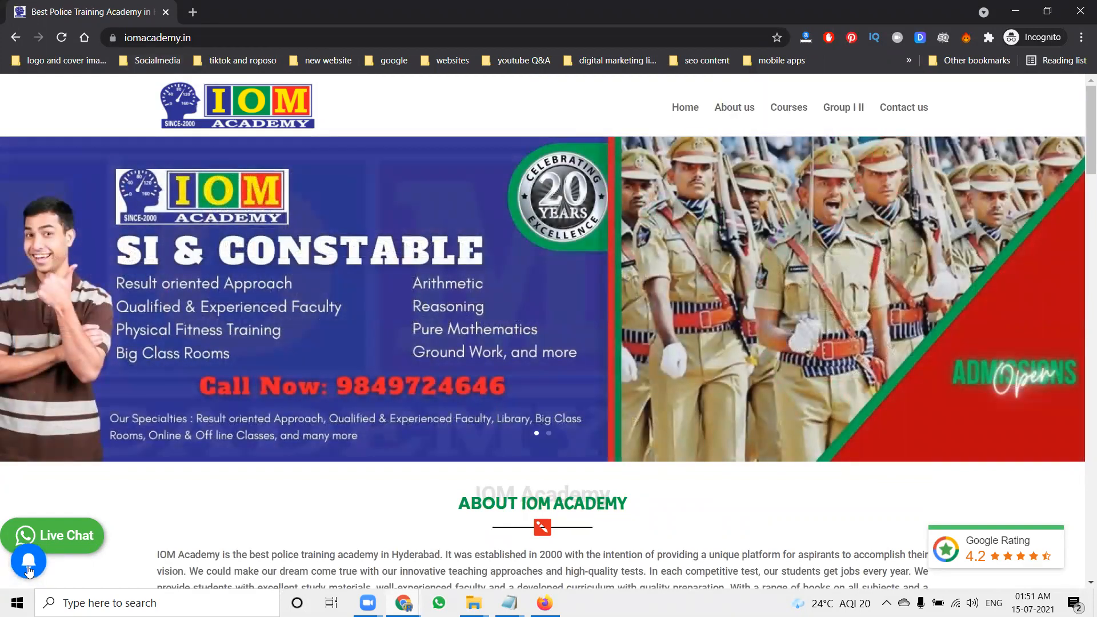
click(29, 571)
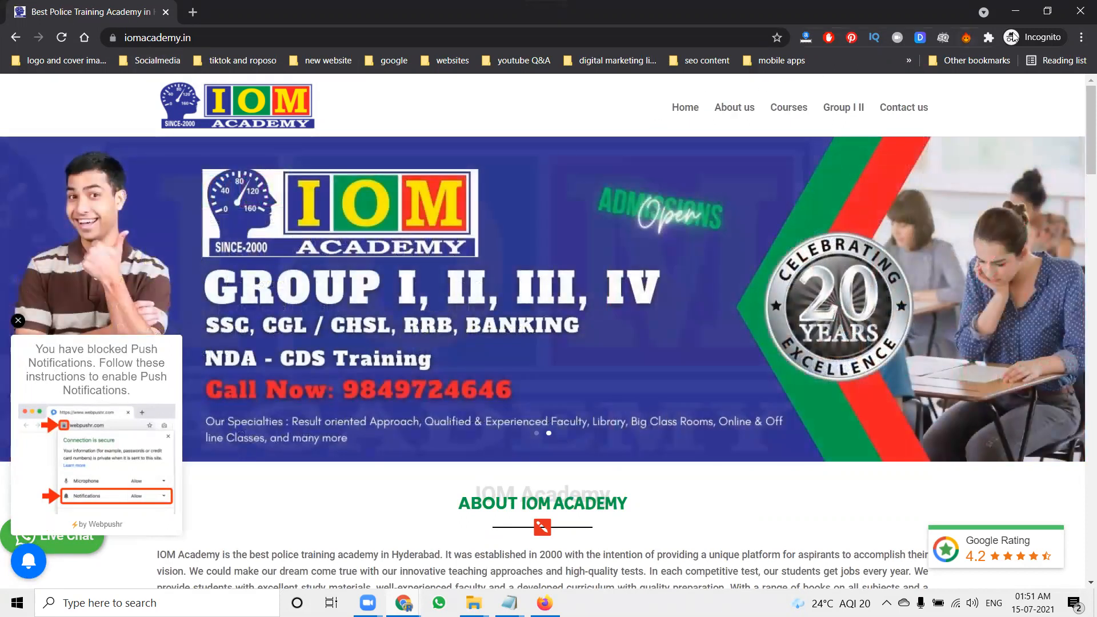
click(1015, 11)
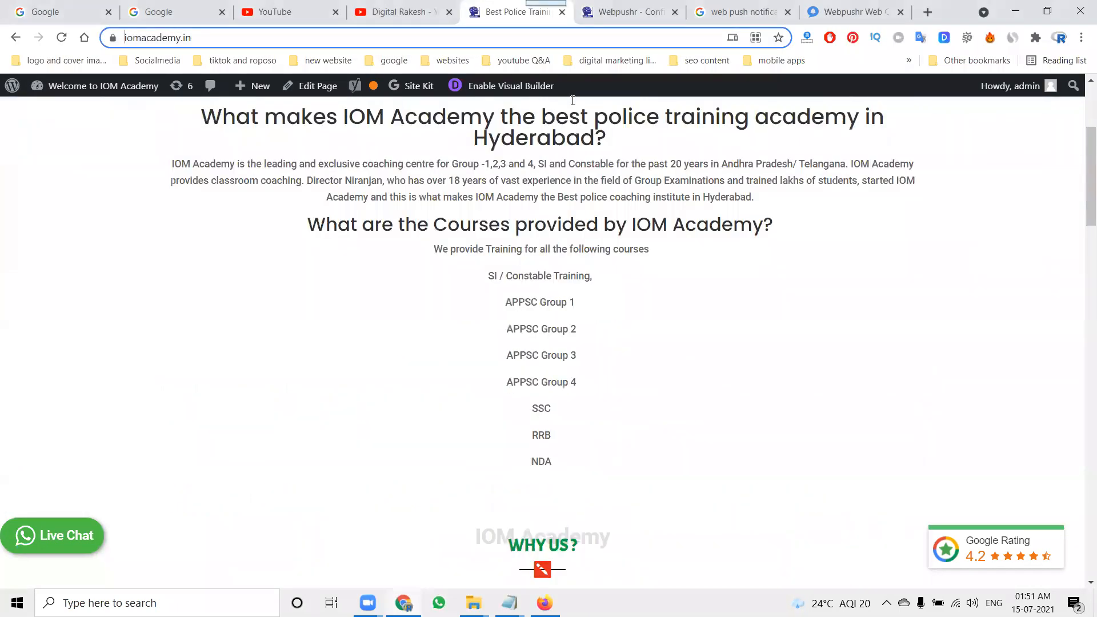
Step: Return to the Webpushr configuration page in WordPress, accept its opt-in prompt and dismiss the browser's permission request
click(617, 13)
click(644, 171)
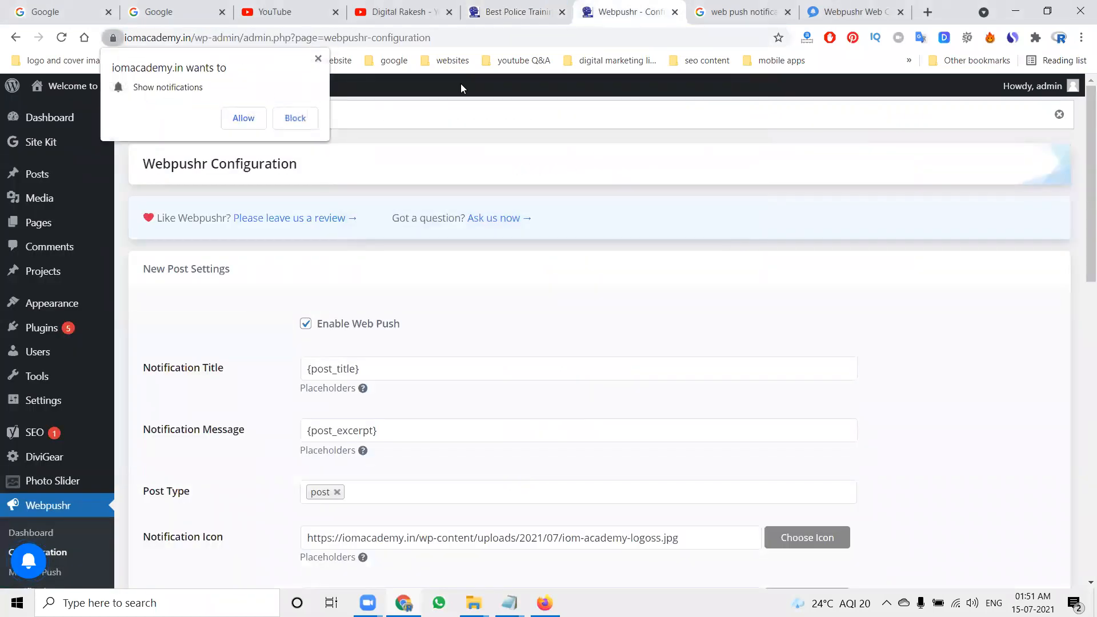
click(318, 59)
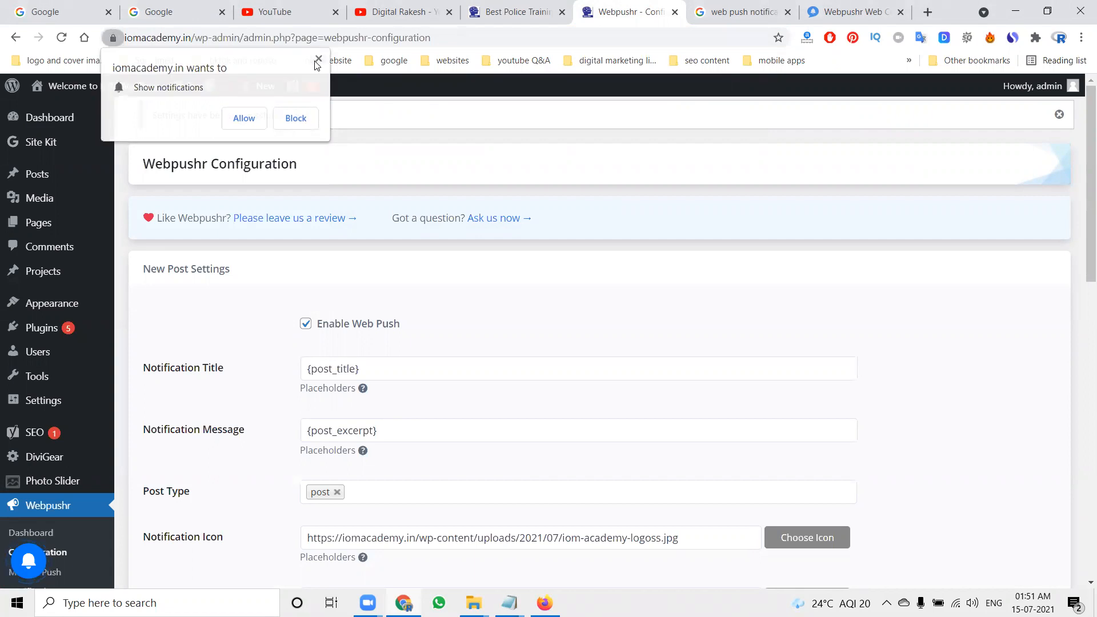
Step: Look through the Webpushr console's Manual Push page, Setup options and dashboard overview
click(811, 12)
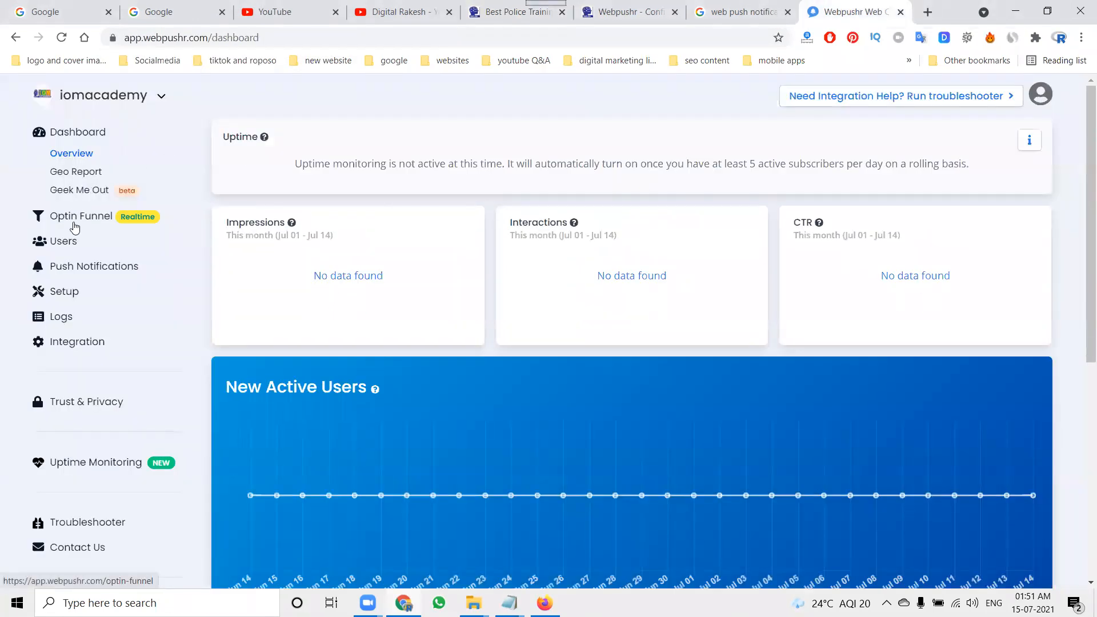
click(71, 266)
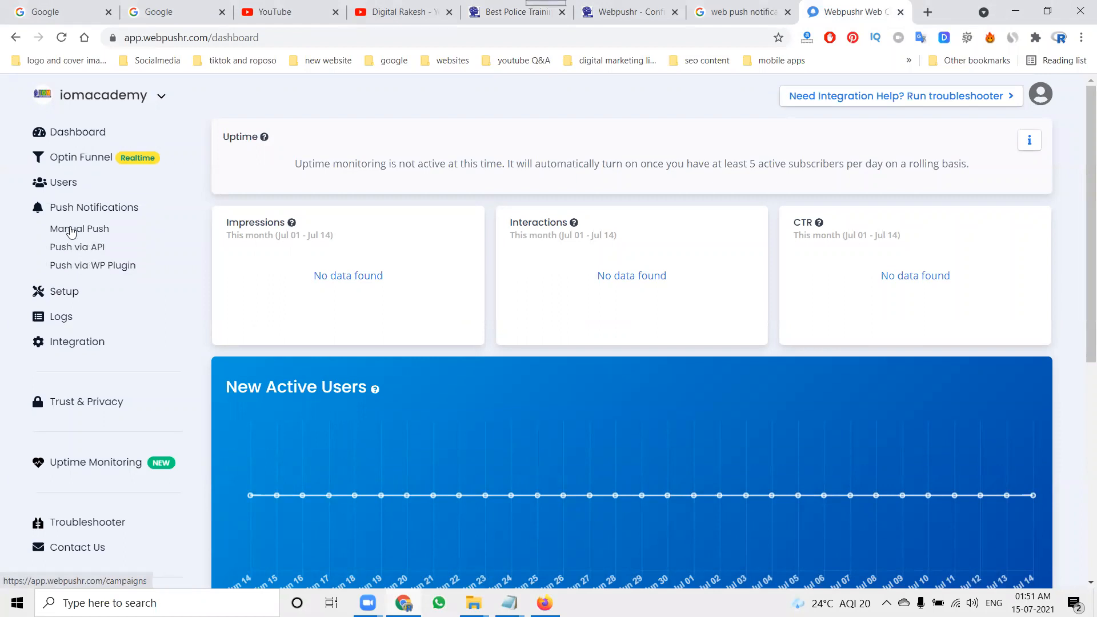
click(71, 229)
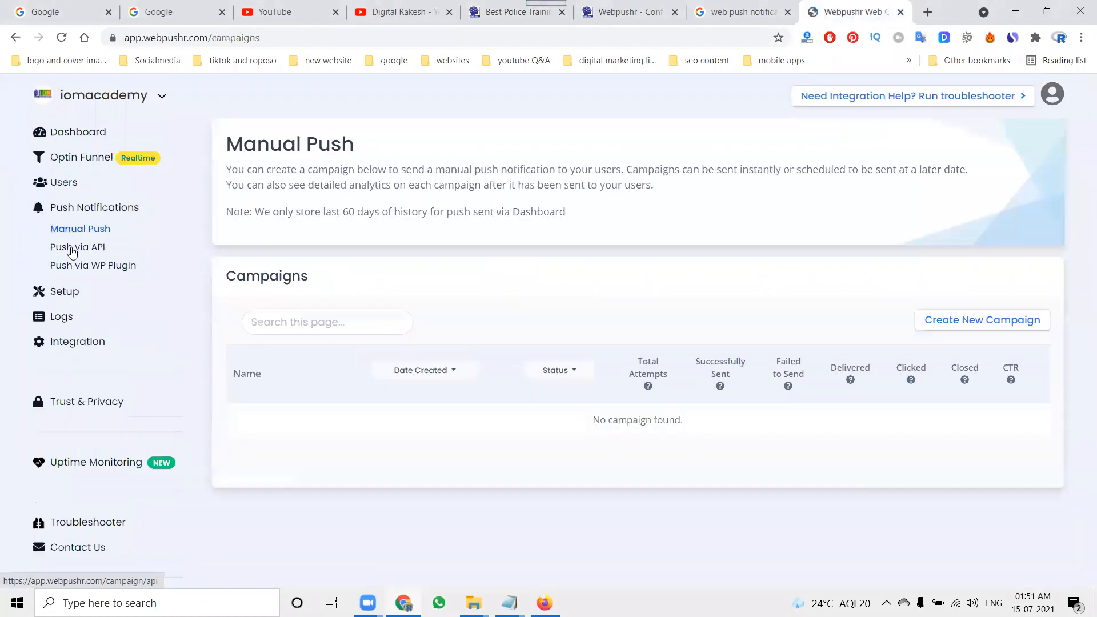
click(77, 294)
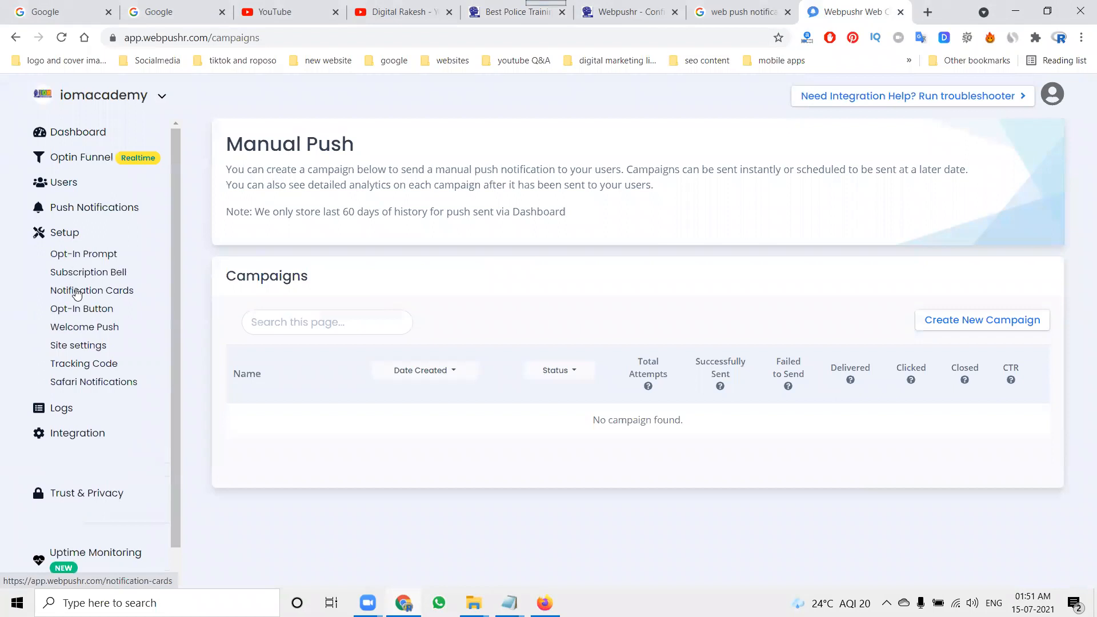
click(89, 135)
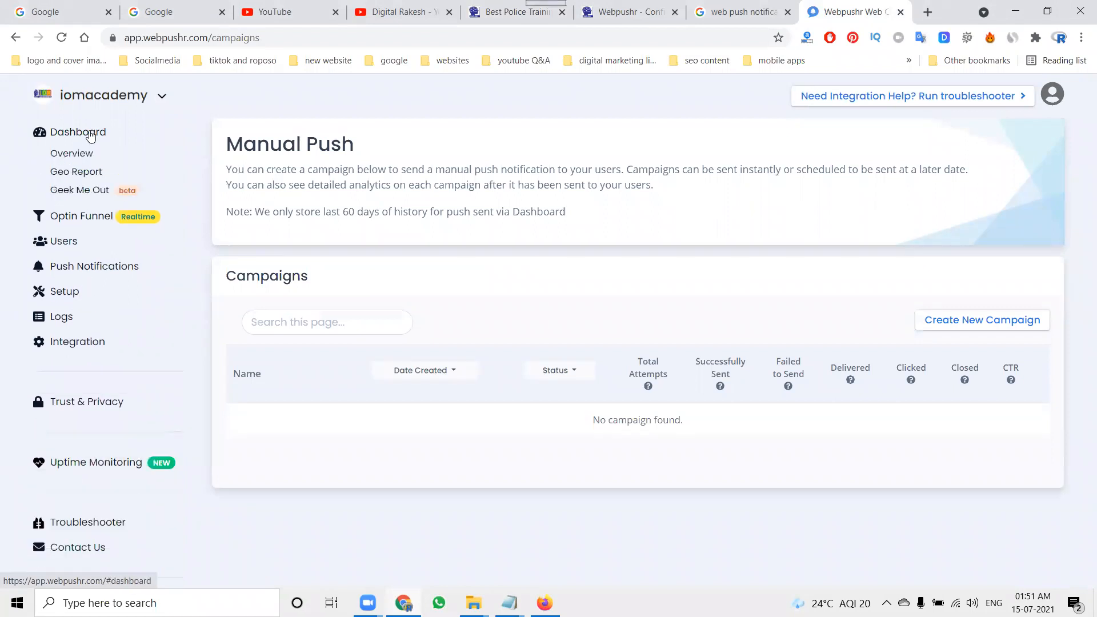
click(75, 171)
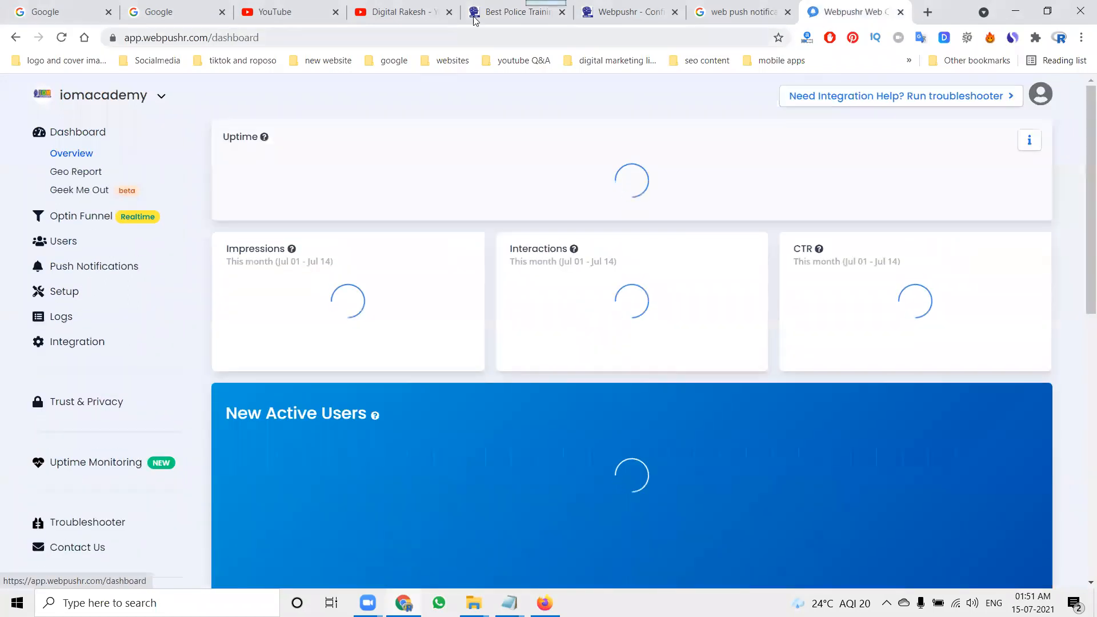
Step: Copy the iomacademy.in address from the site's open page and load it in a new Firefox tab
click(485, 12)
click(350, 36)
scroll(349, 36, down, 5)
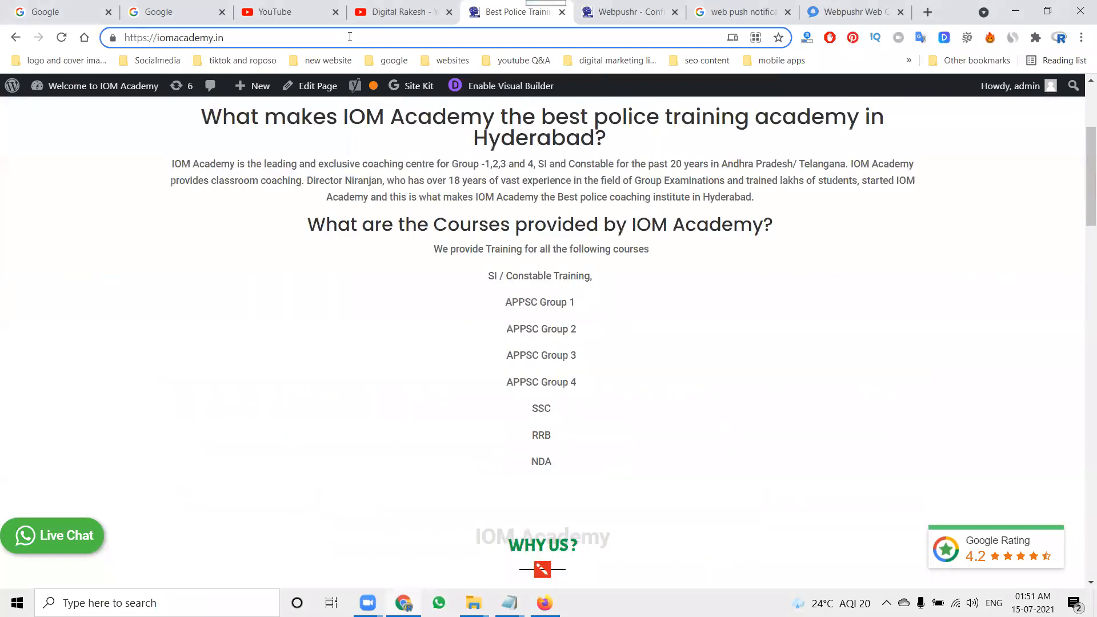
key(ctrl+a)
key(ctrl+c)
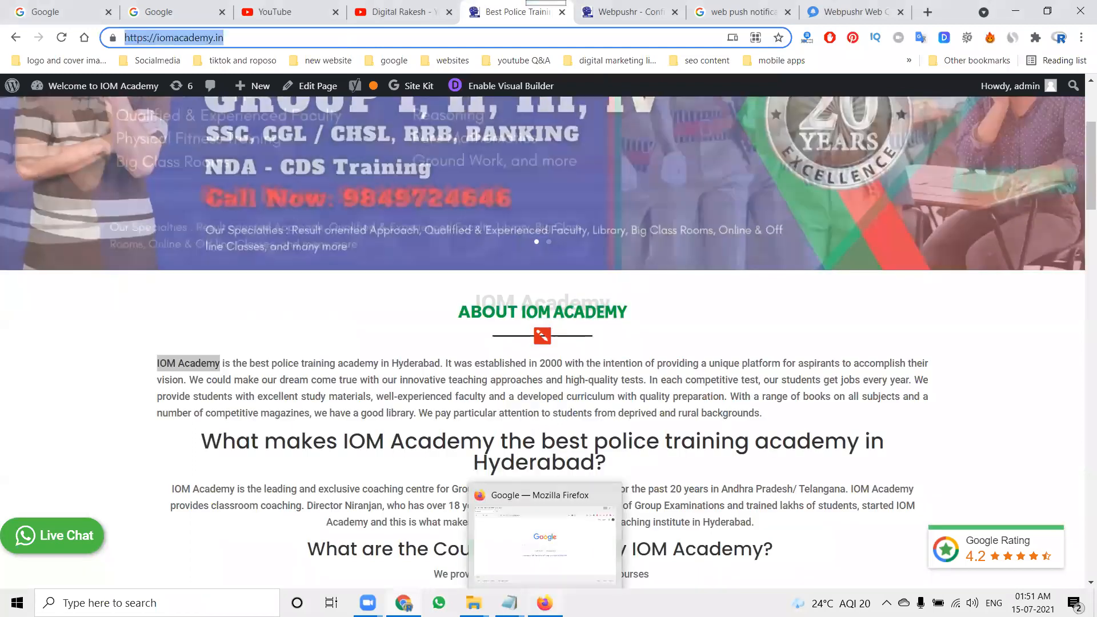
click(545, 603)
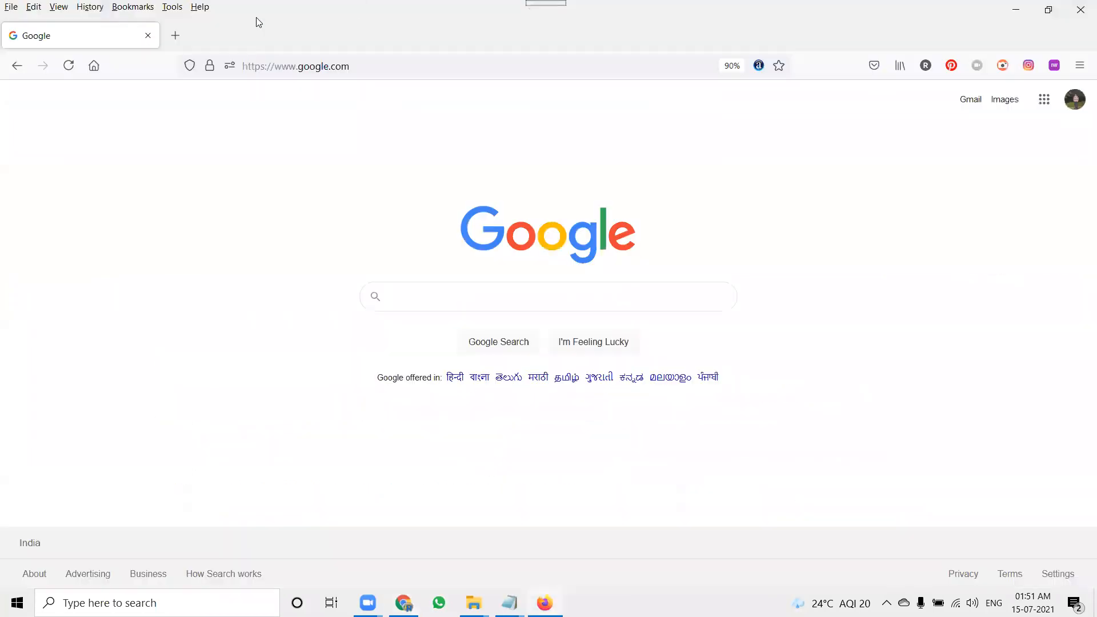
click(174, 36)
key(ctrl+v)
key(Return)
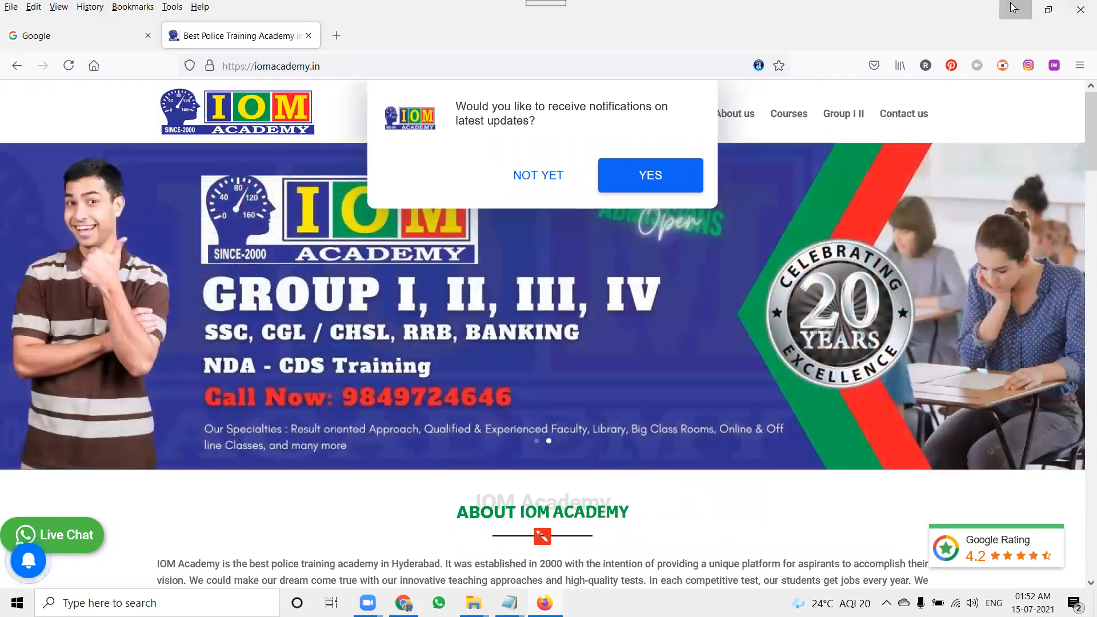
Step: Return to the Webpushr console in Chrome and check the dashboard figures and the list of active users
click(1016, 10)
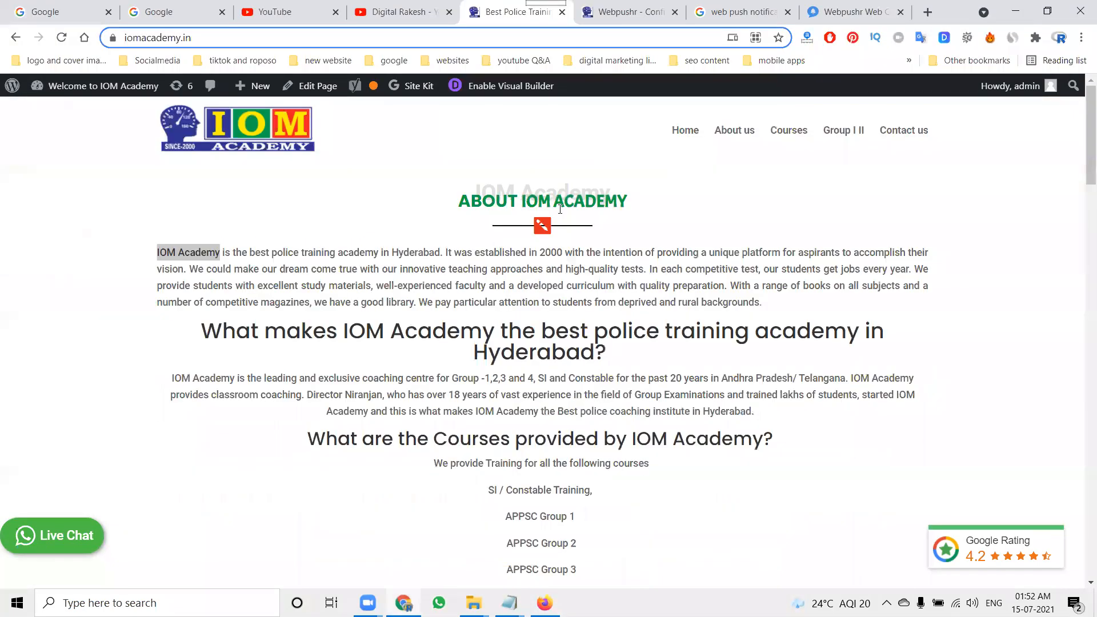
click(840, 10)
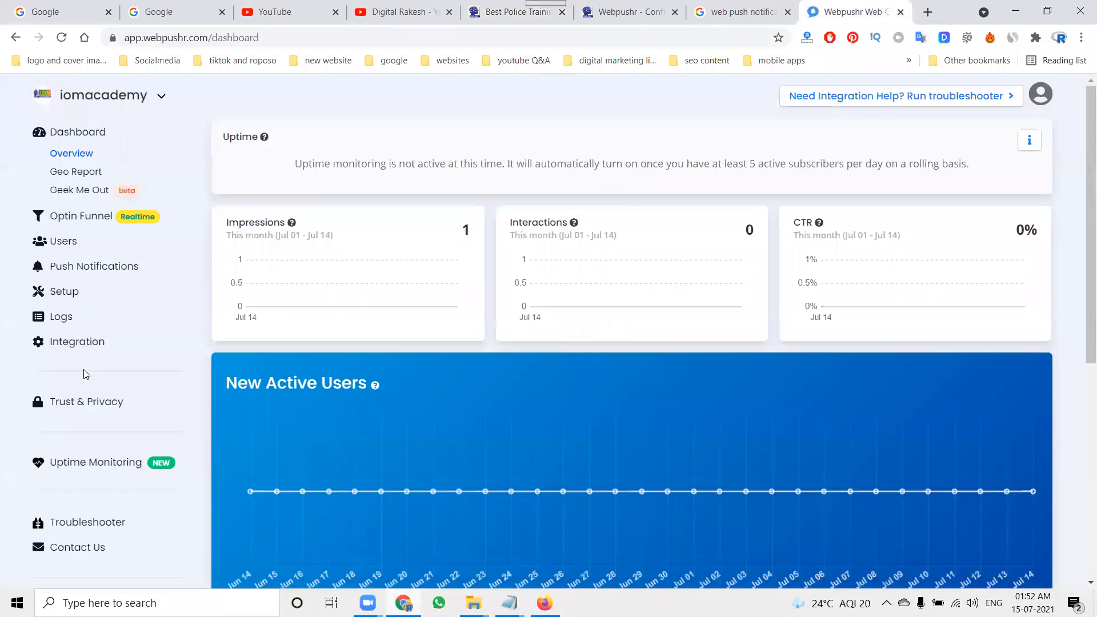
click(78, 349)
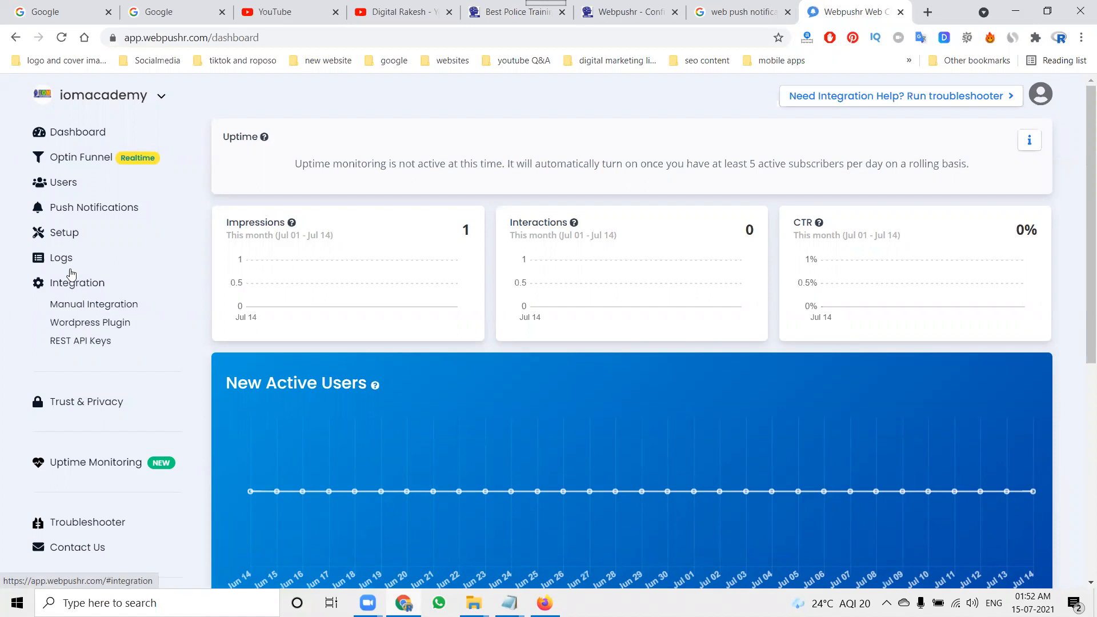
click(62, 260)
click(64, 288)
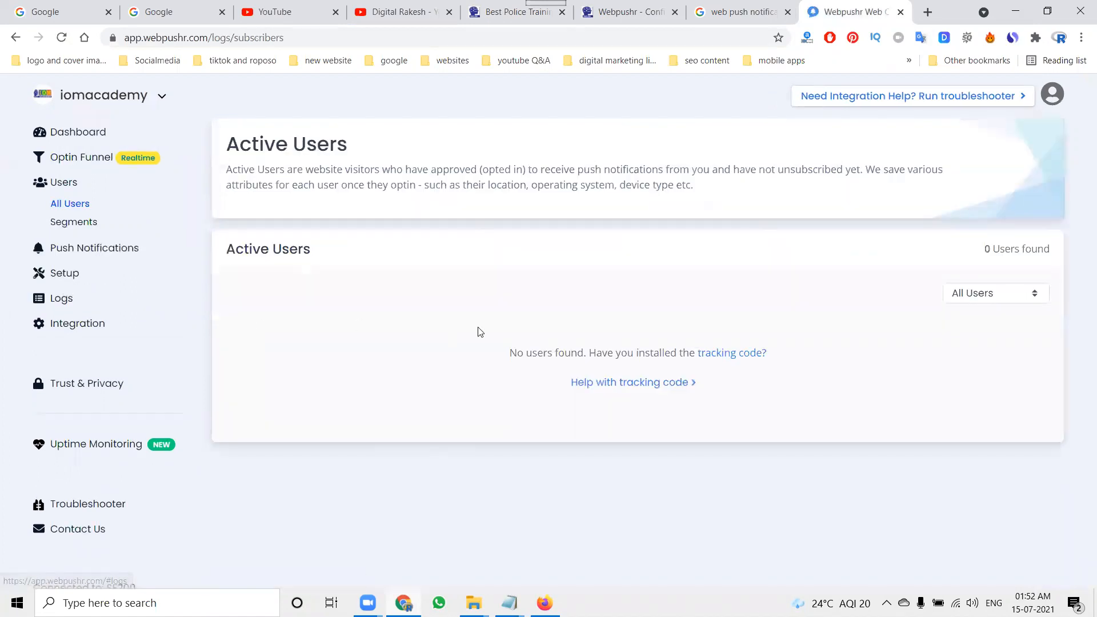
Step: Switch to Firefox, accept the site's notification opt-in prompt and allow the browser's notification request
click(544, 603)
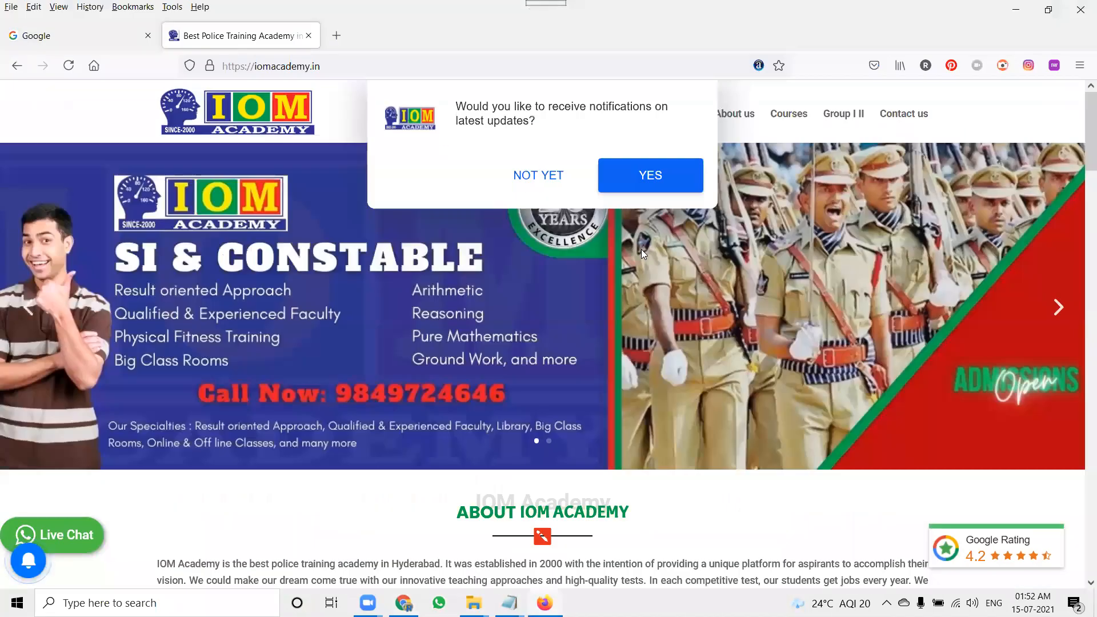
click(647, 176)
click(371, 137)
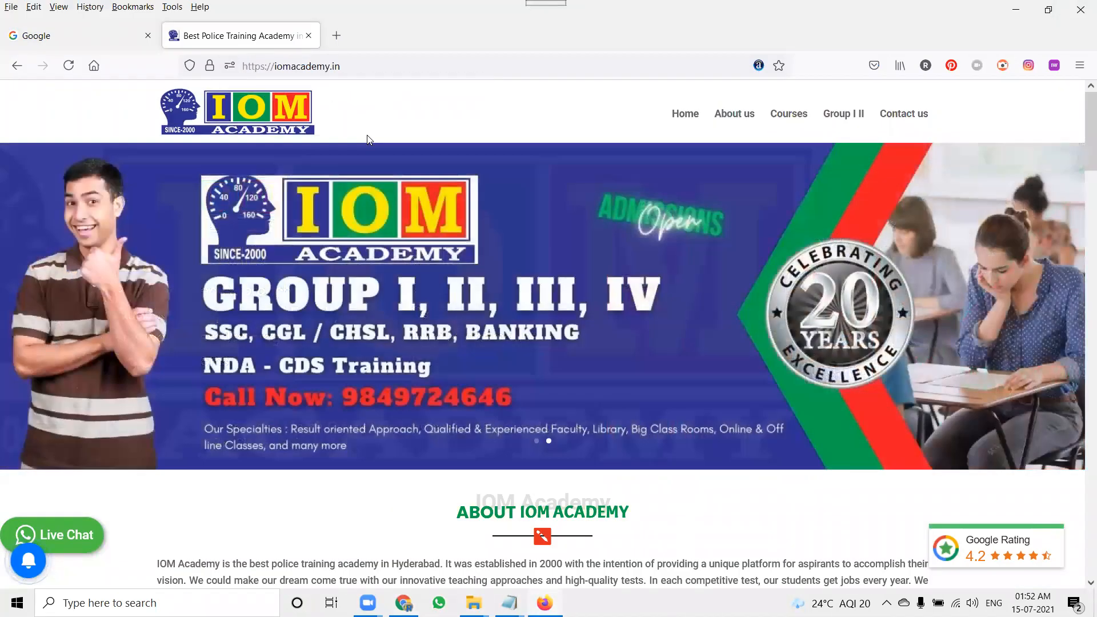
Step: Return to the Webpushr console in Chrome and reload the active users list to check for the new subscriber
click(1029, 7)
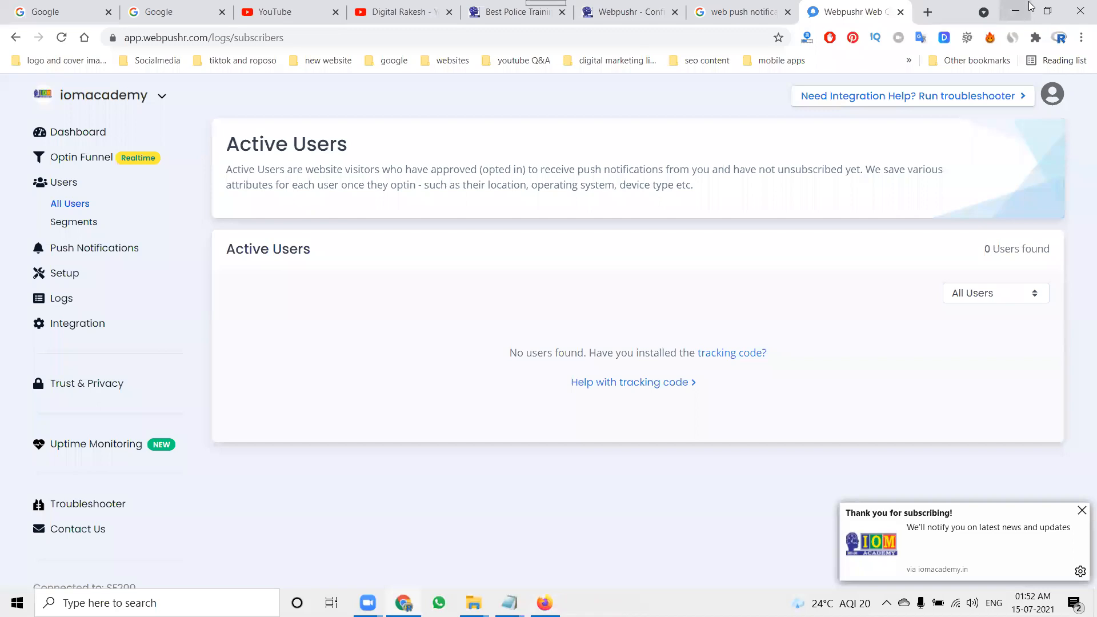
key(F5)
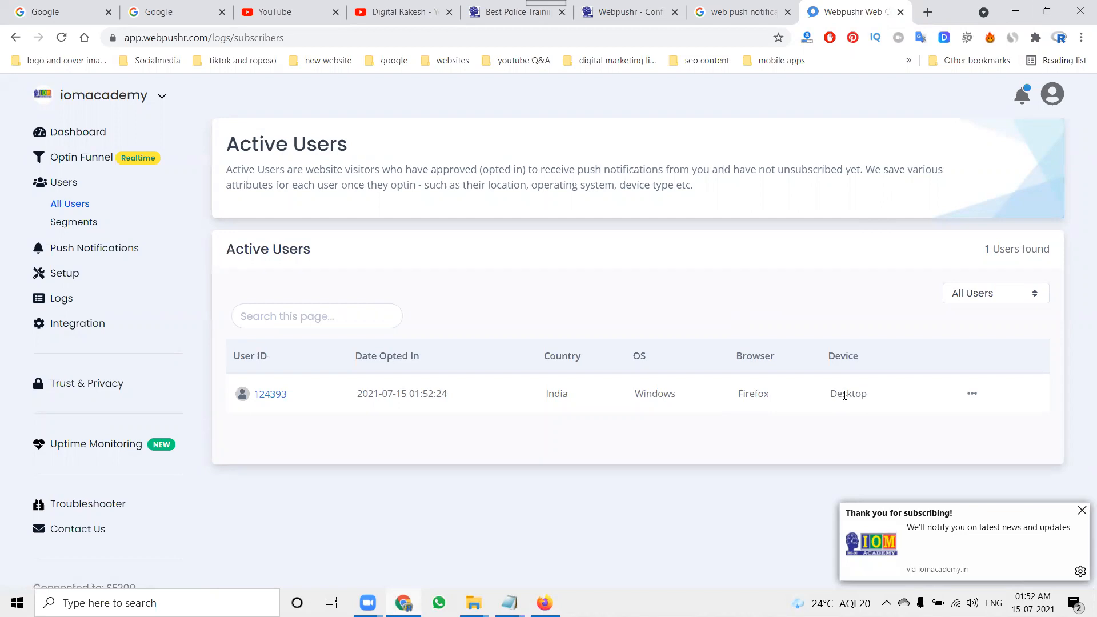
Step: Open the opt-in prompt setup, preview the Lightbox 2 and Bell Icon prompt types, and go back to Lightbox 1 to review its options
click(65, 275)
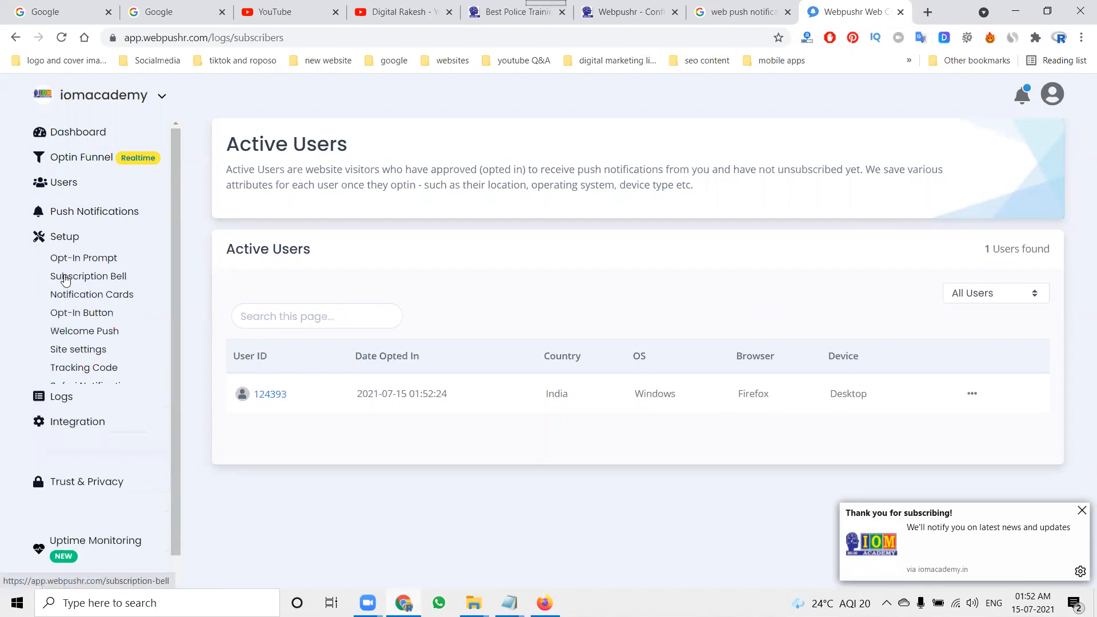
click(76, 256)
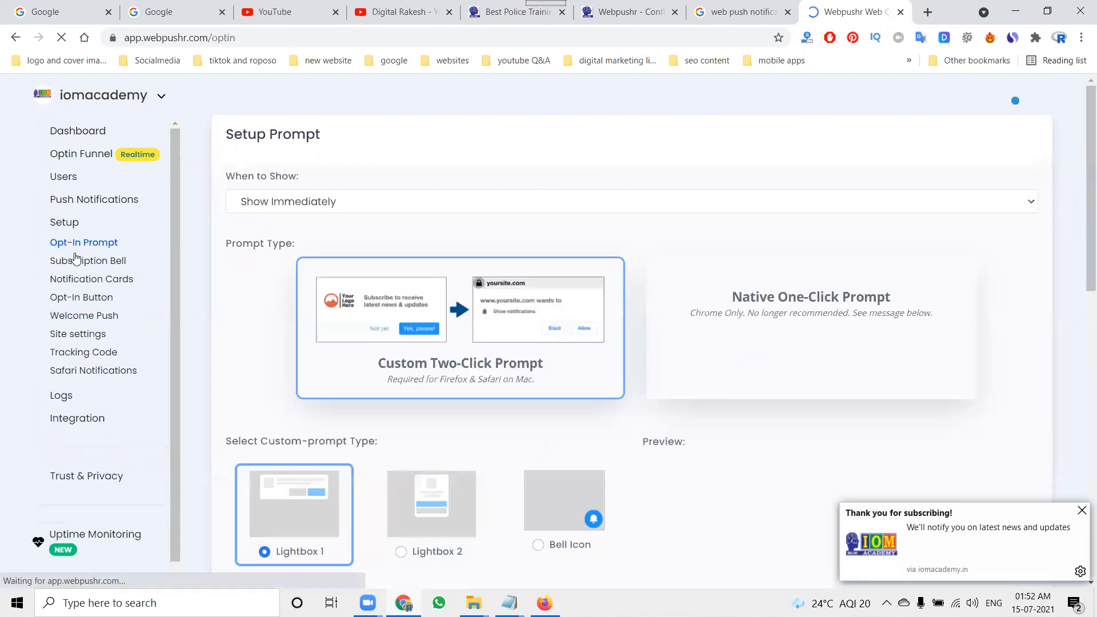
scroll(451, 303, down, 3)
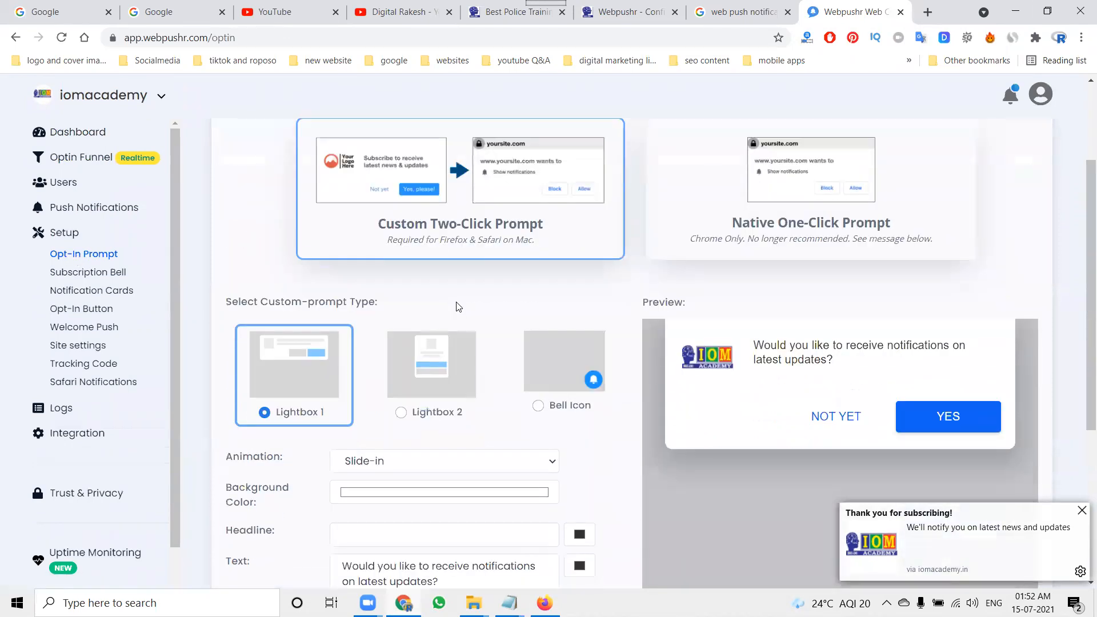
scroll(400, 306, down, 1)
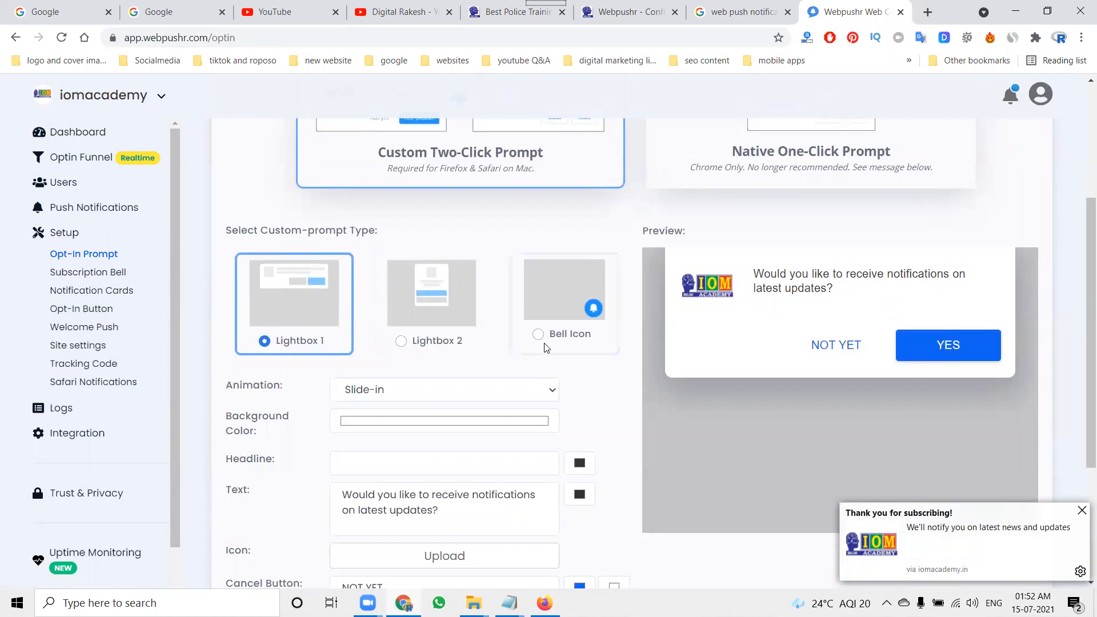
click(435, 342)
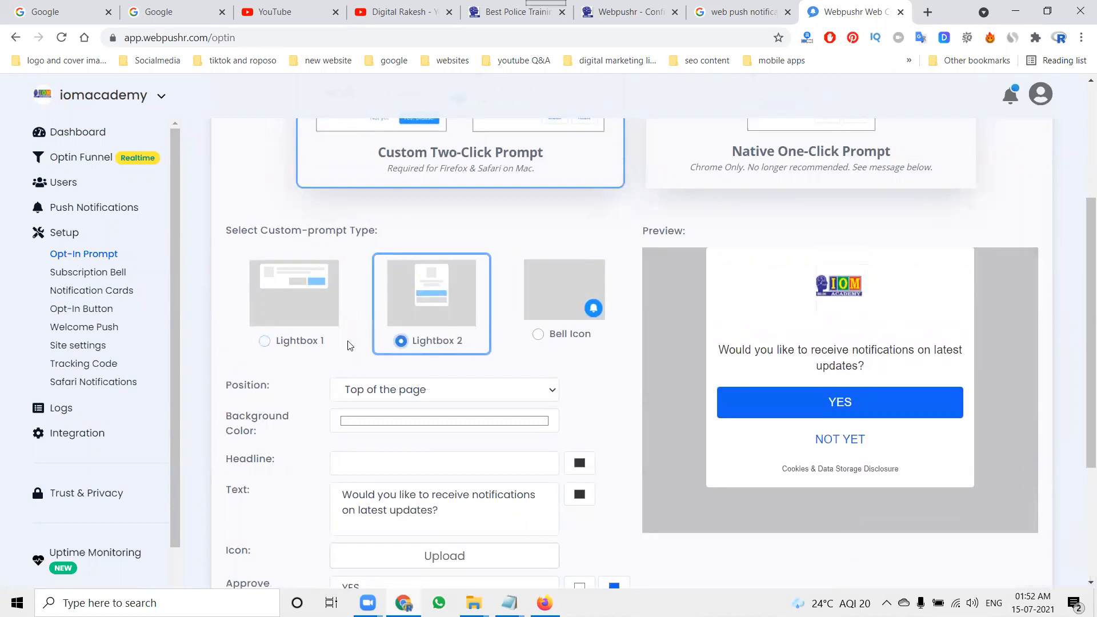
click(327, 344)
click(547, 338)
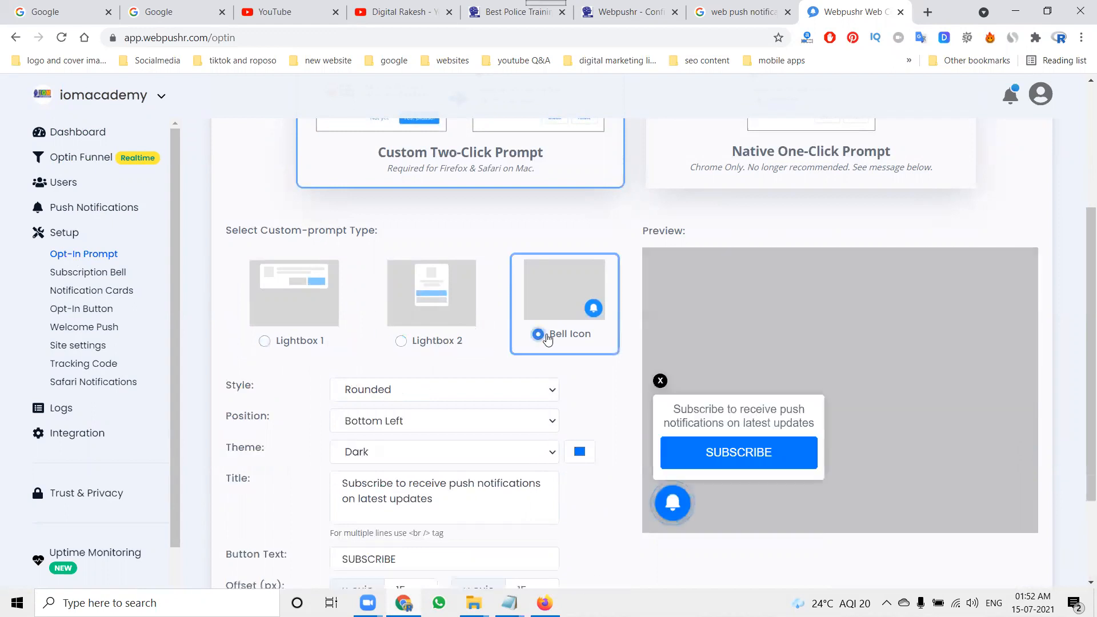
click(428, 341)
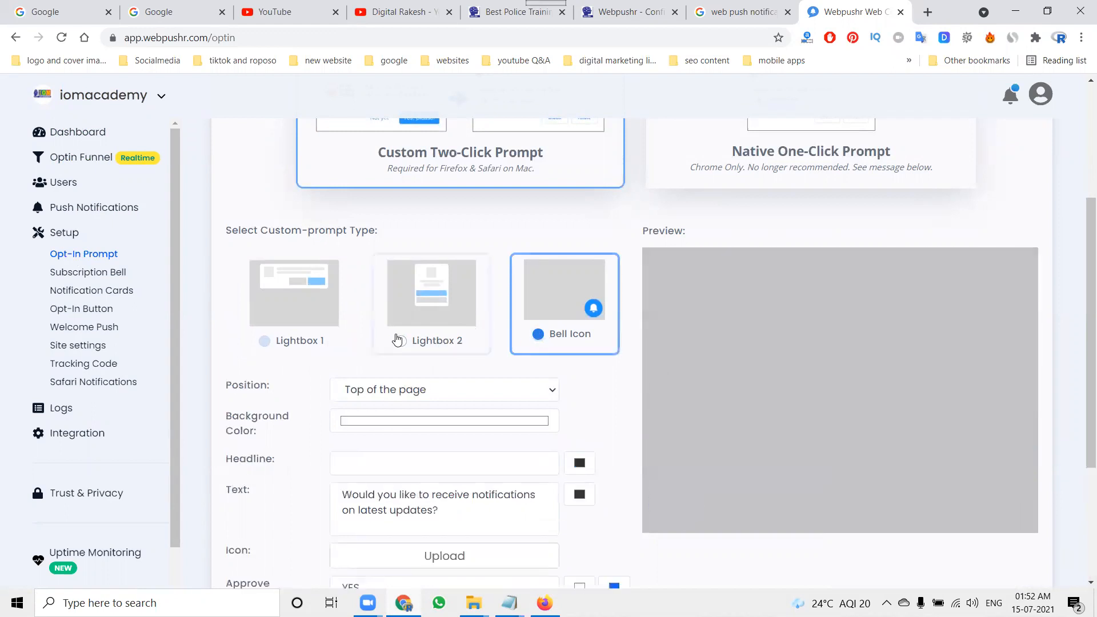
click(331, 341)
scroll(332, 340, down, 4)
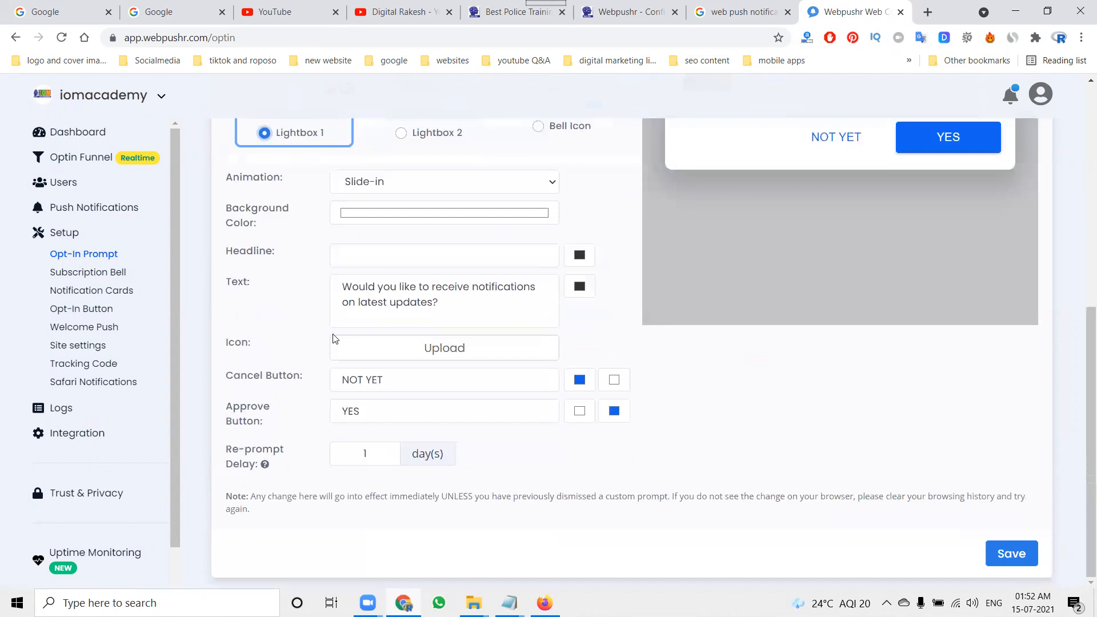
scroll(46, 182, up, 4)
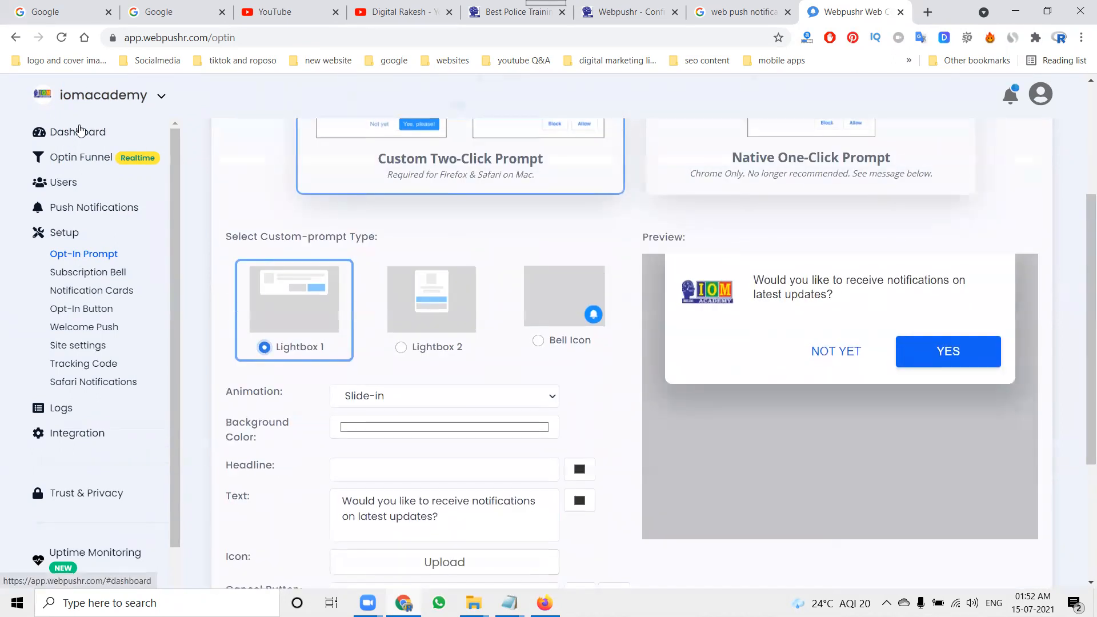
Step: Check the impressions and new active users on the dashboard overview, and go back to the open iomacademy.in page
click(77, 131)
click(72, 152)
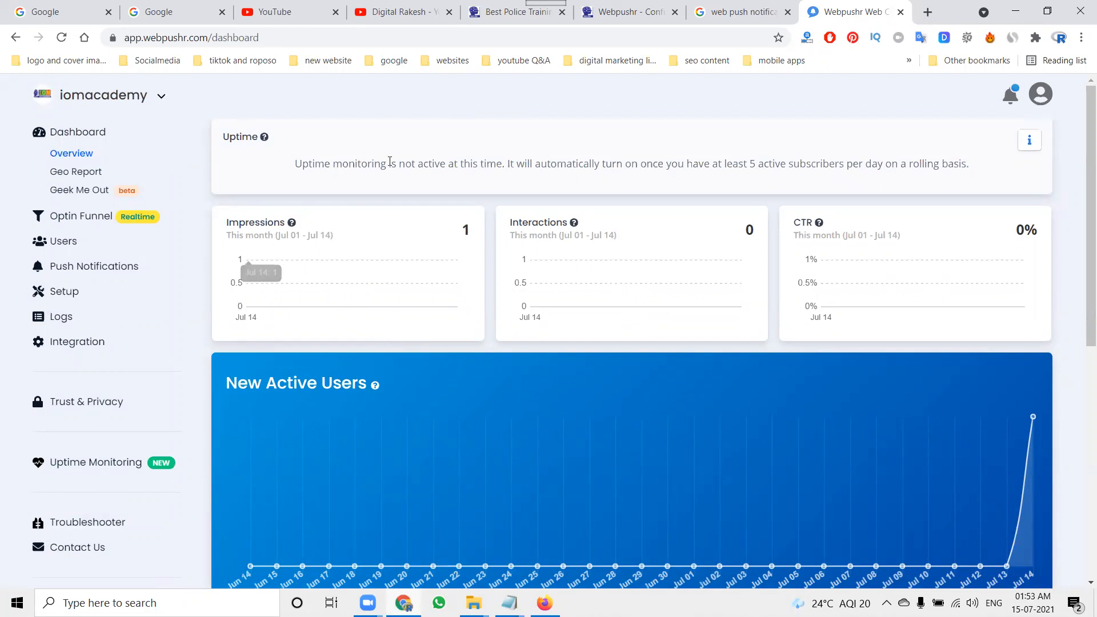
click(478, 17)
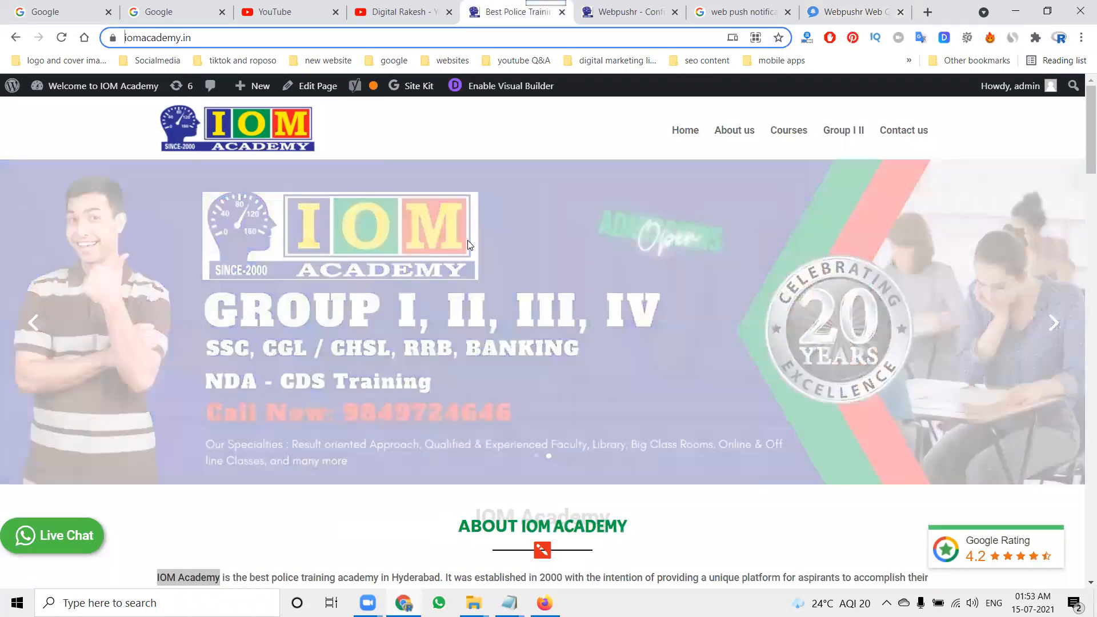